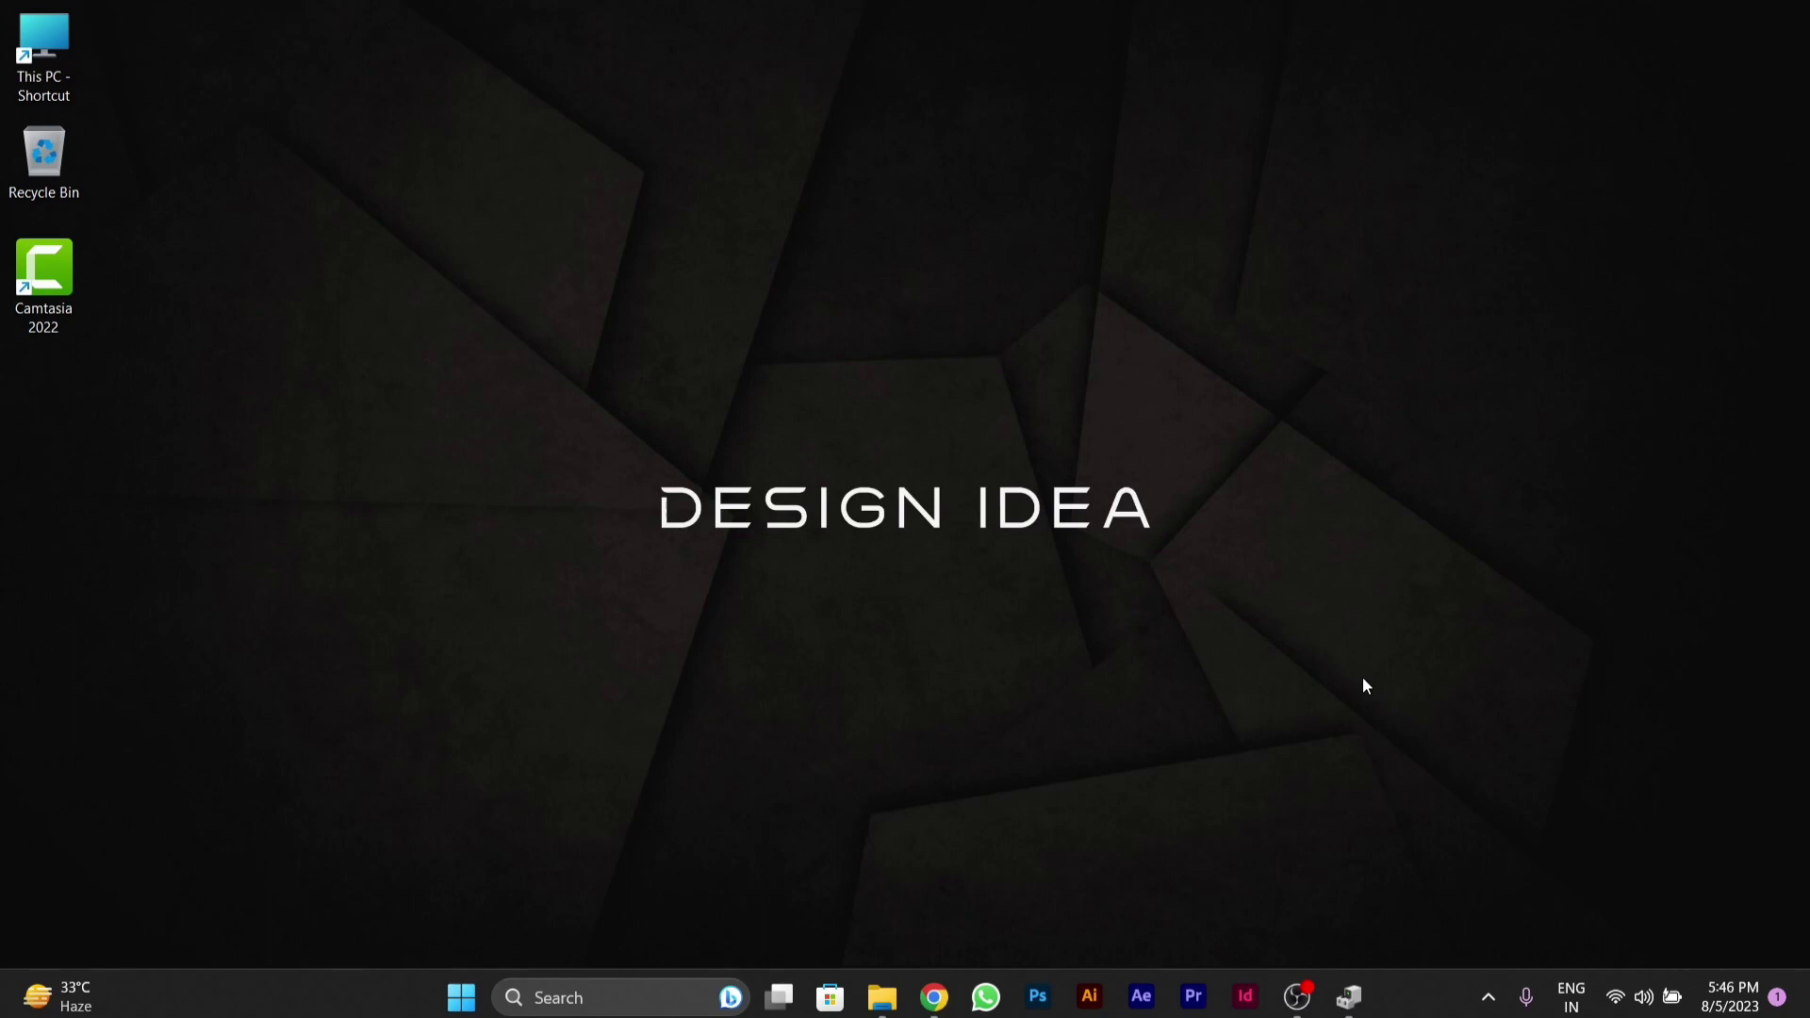
Open Device Manager and expand Sound, video and game controllers to show Realtek(R) Audio
mouse_move(1351, 1004)
right_click(458, 1012)
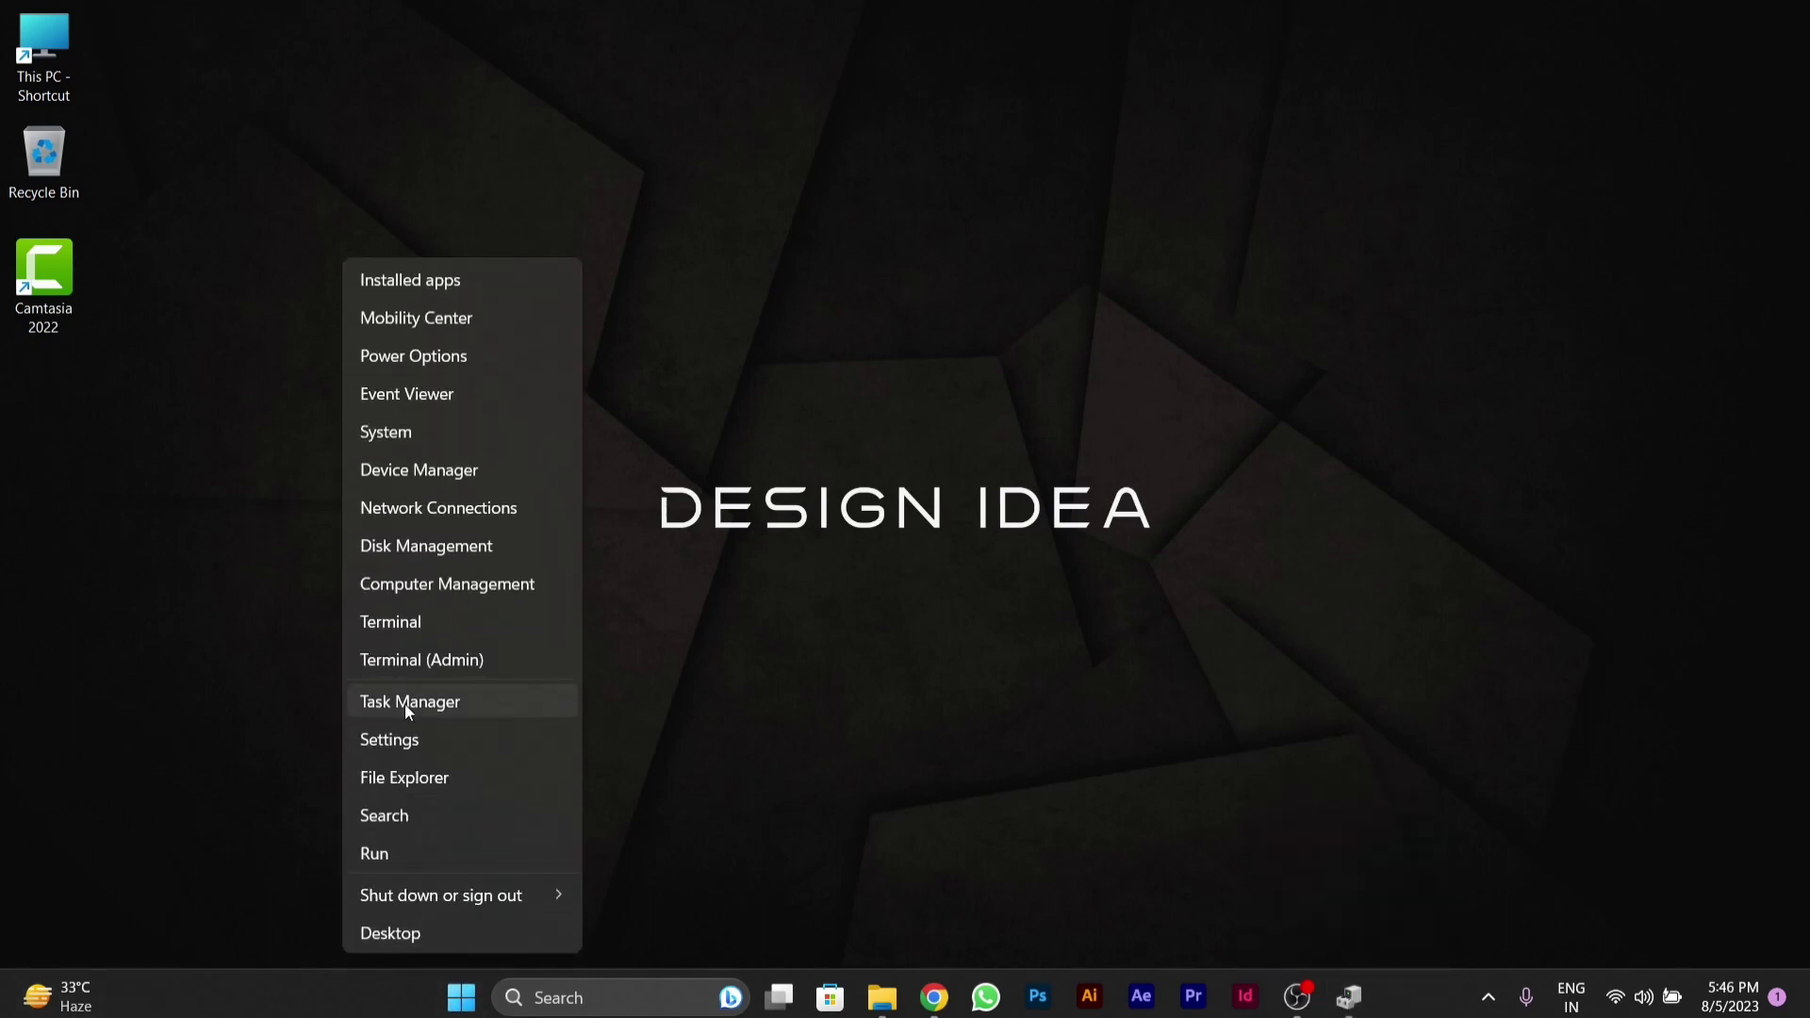
left_click(421, 472)
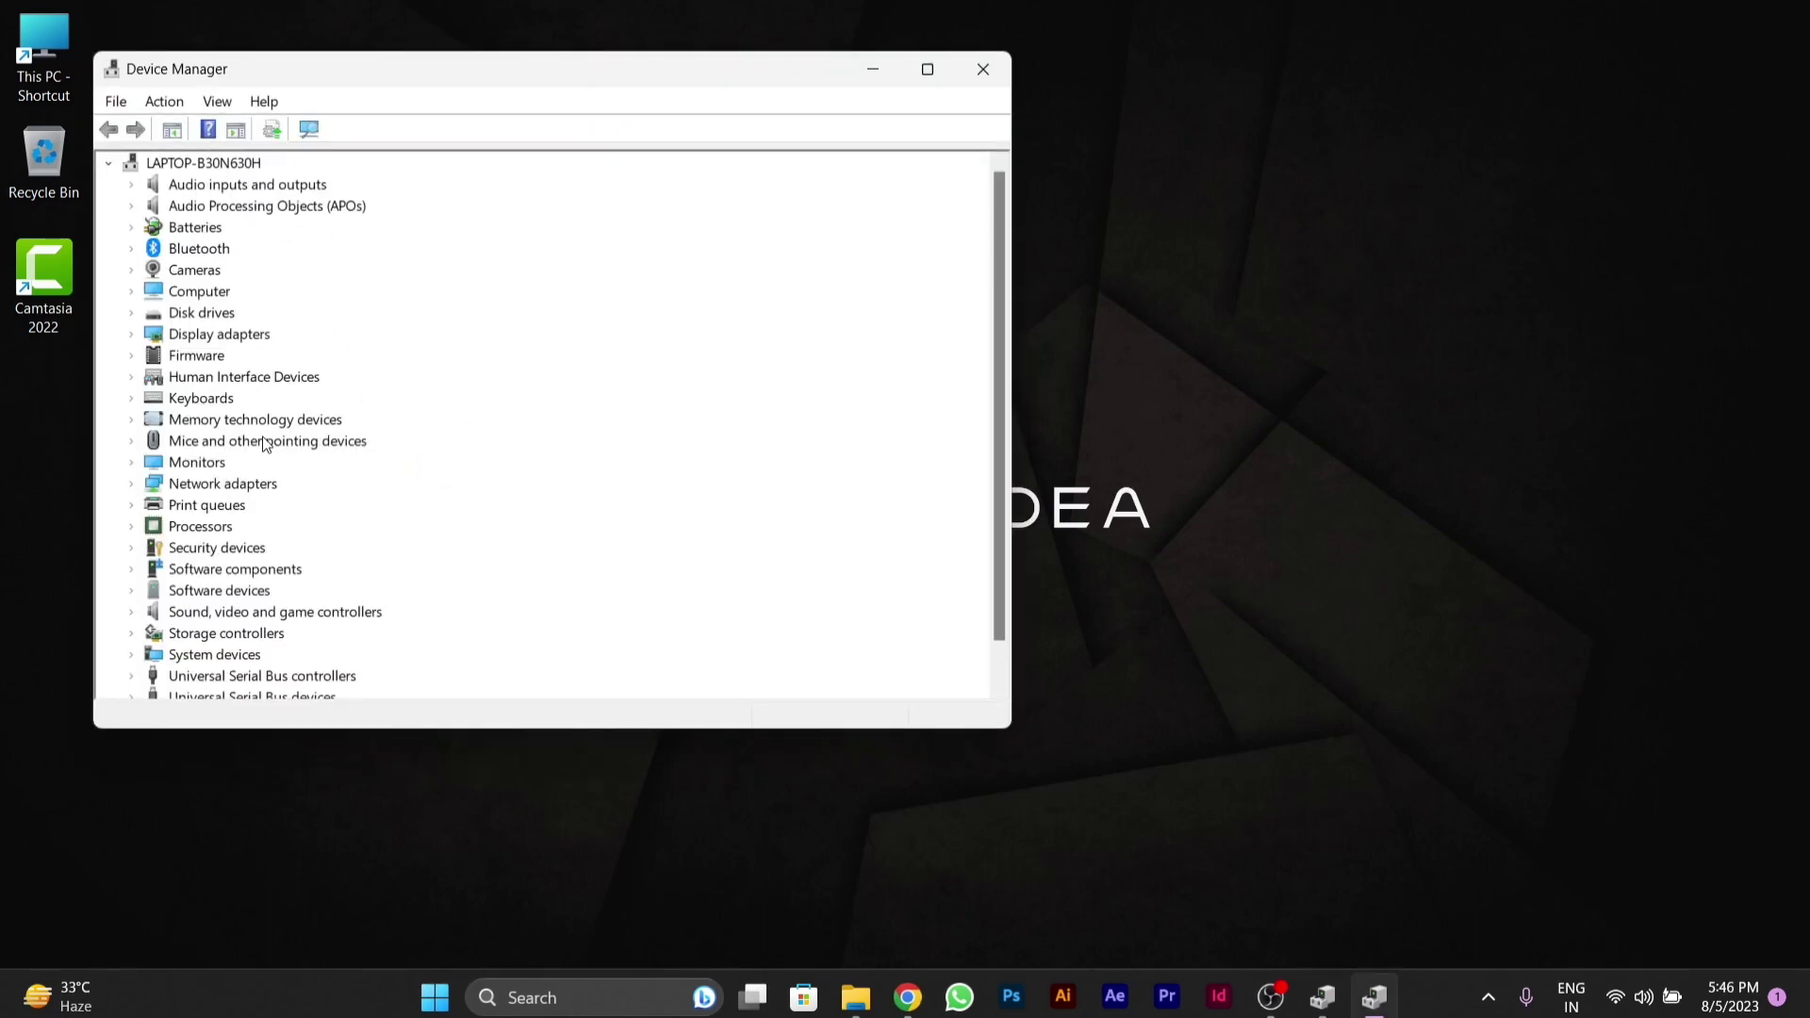
scroll(247, 577, "down", 1)
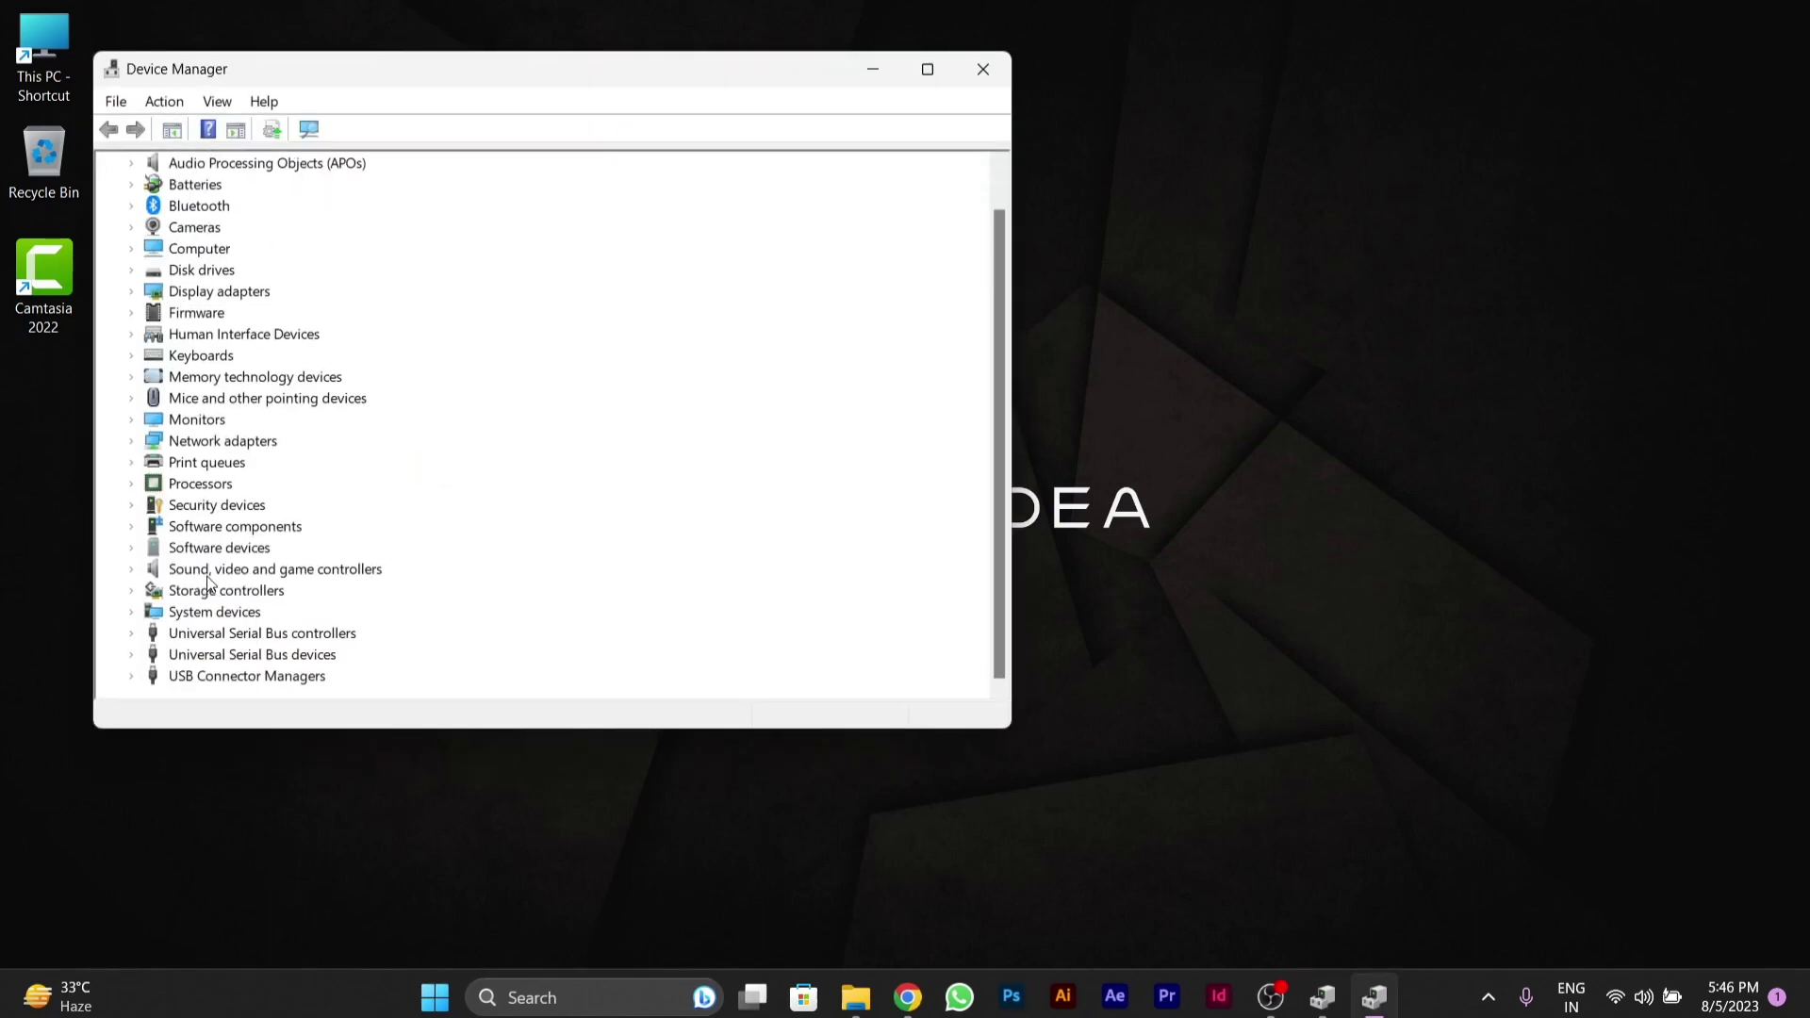
left_click(131, 569)
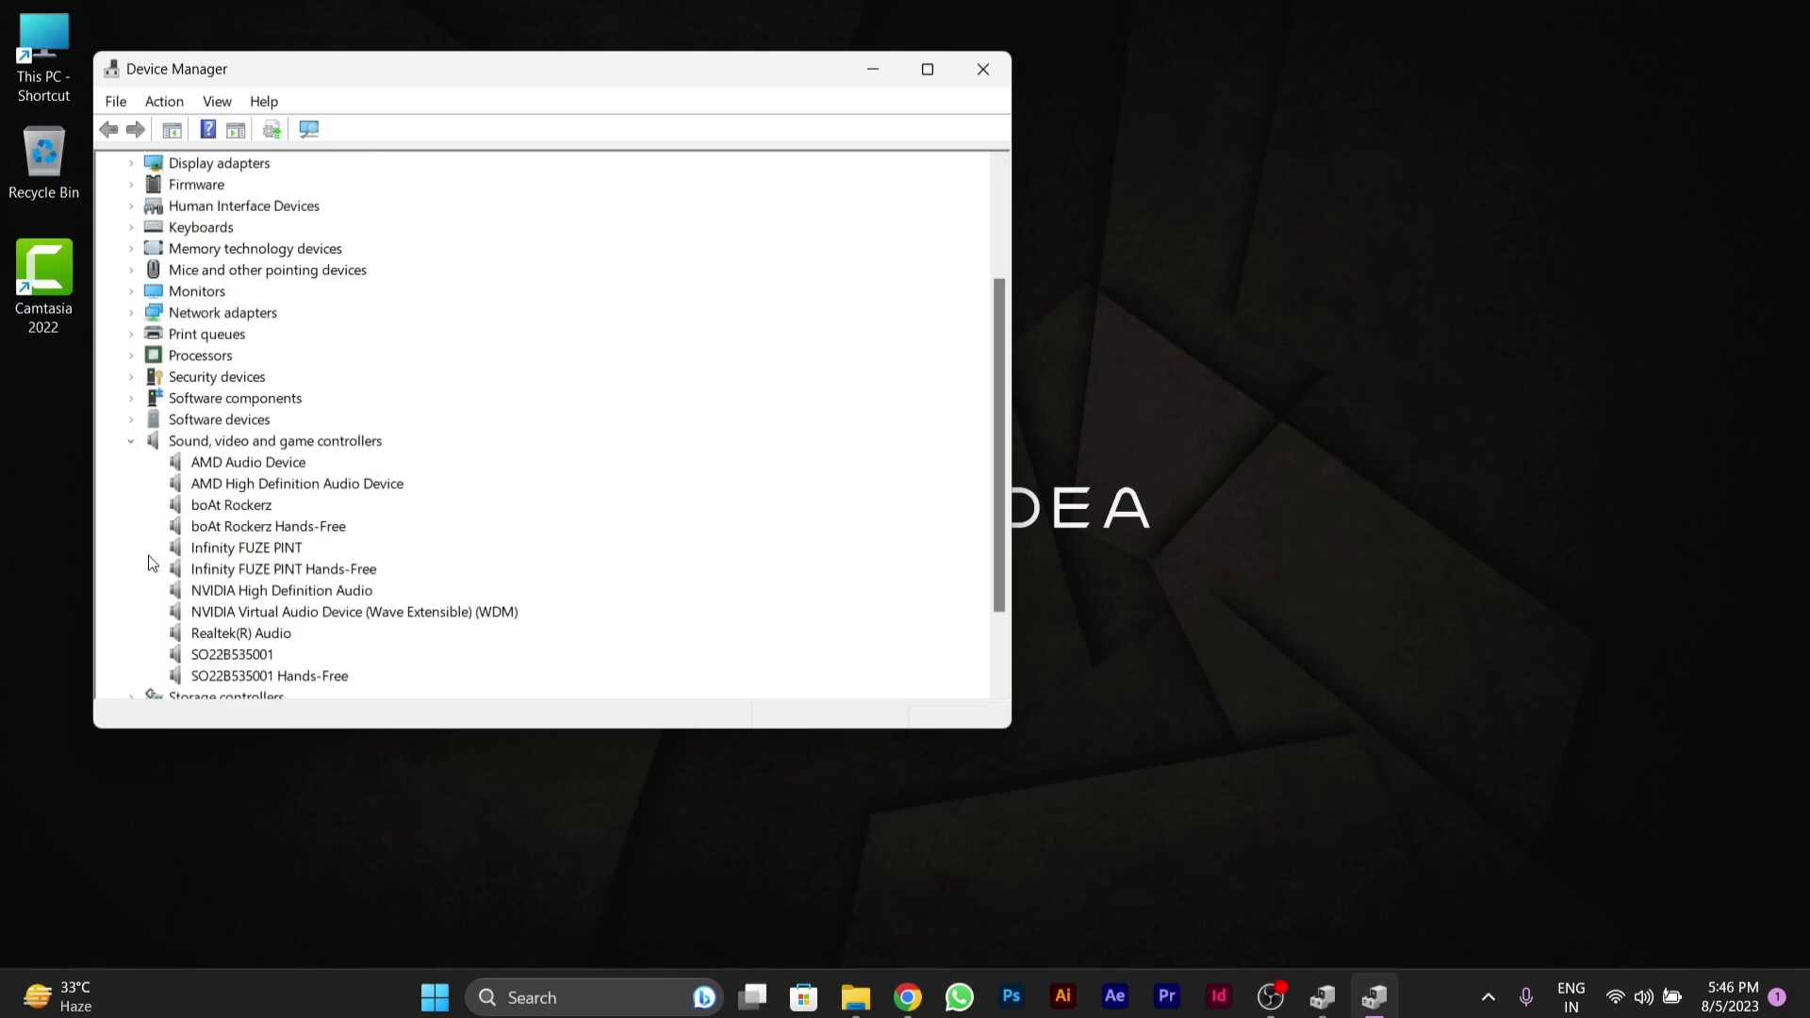
scroll(259, 514, "down", 1)
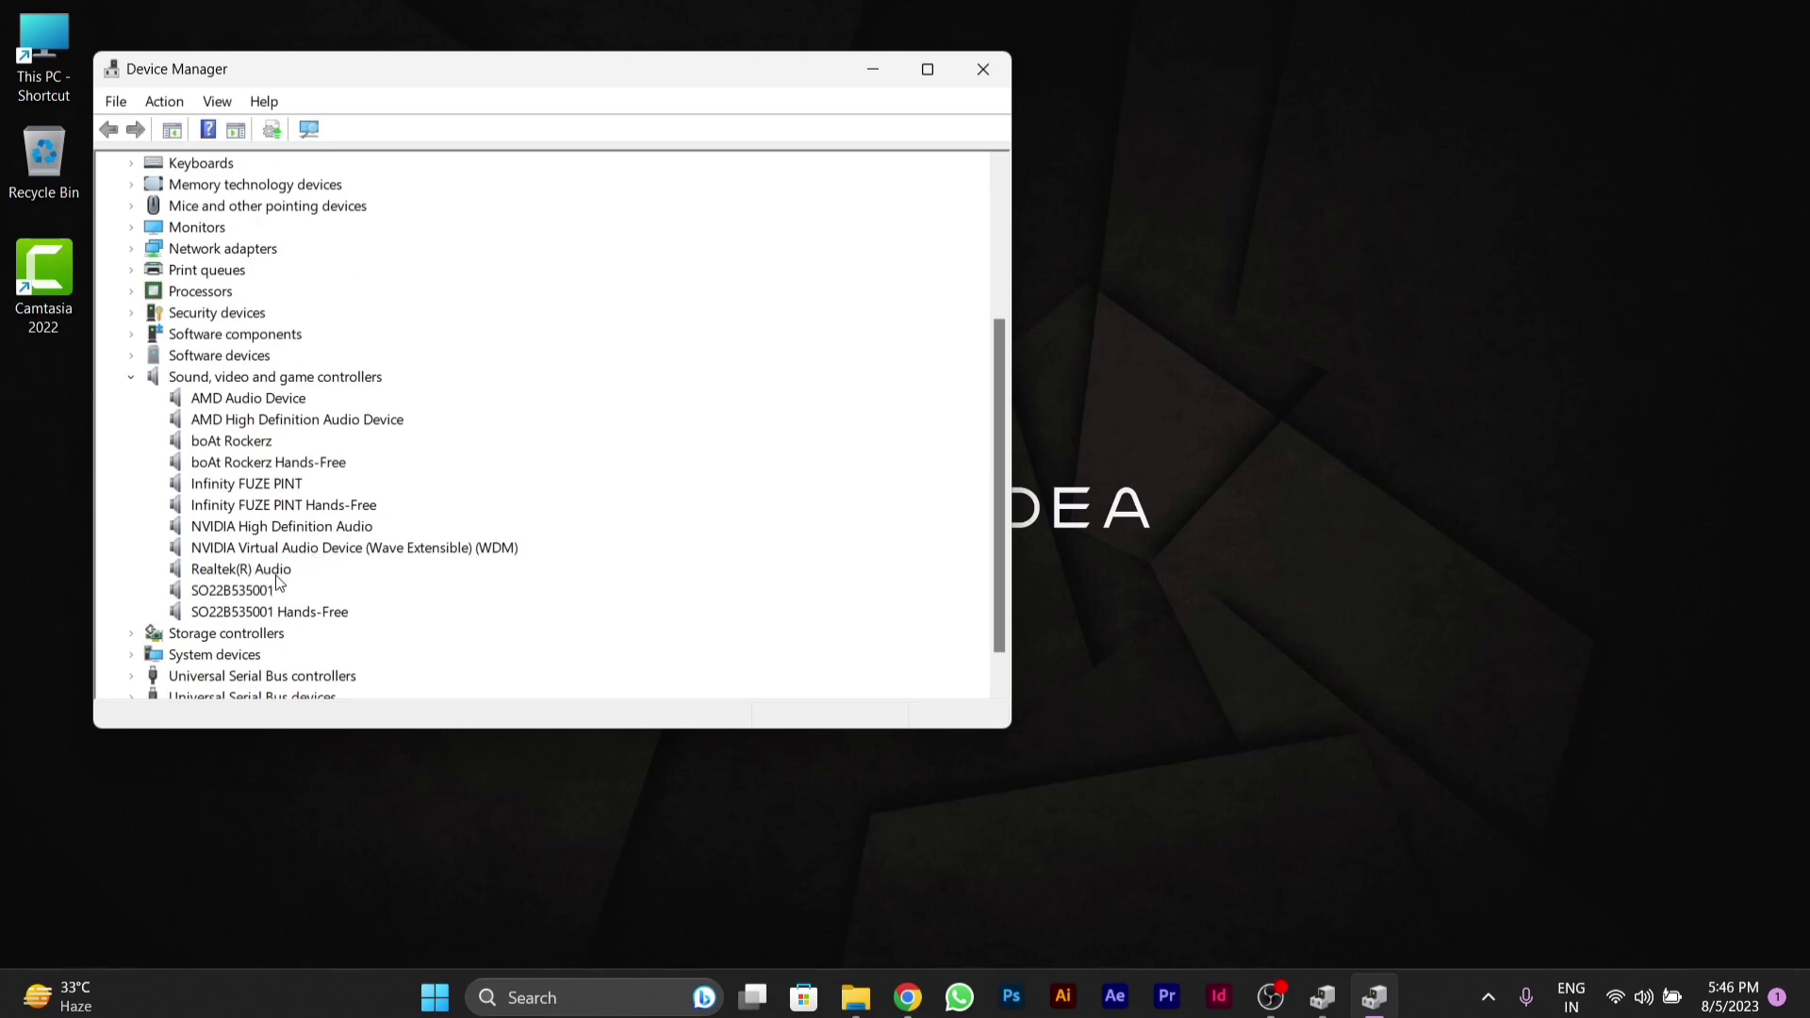
Confirm the Realtek(R) Audio driver is dated 2/23/2023, version 6.0.9485.1, then close its properties
right_click(241, 571)
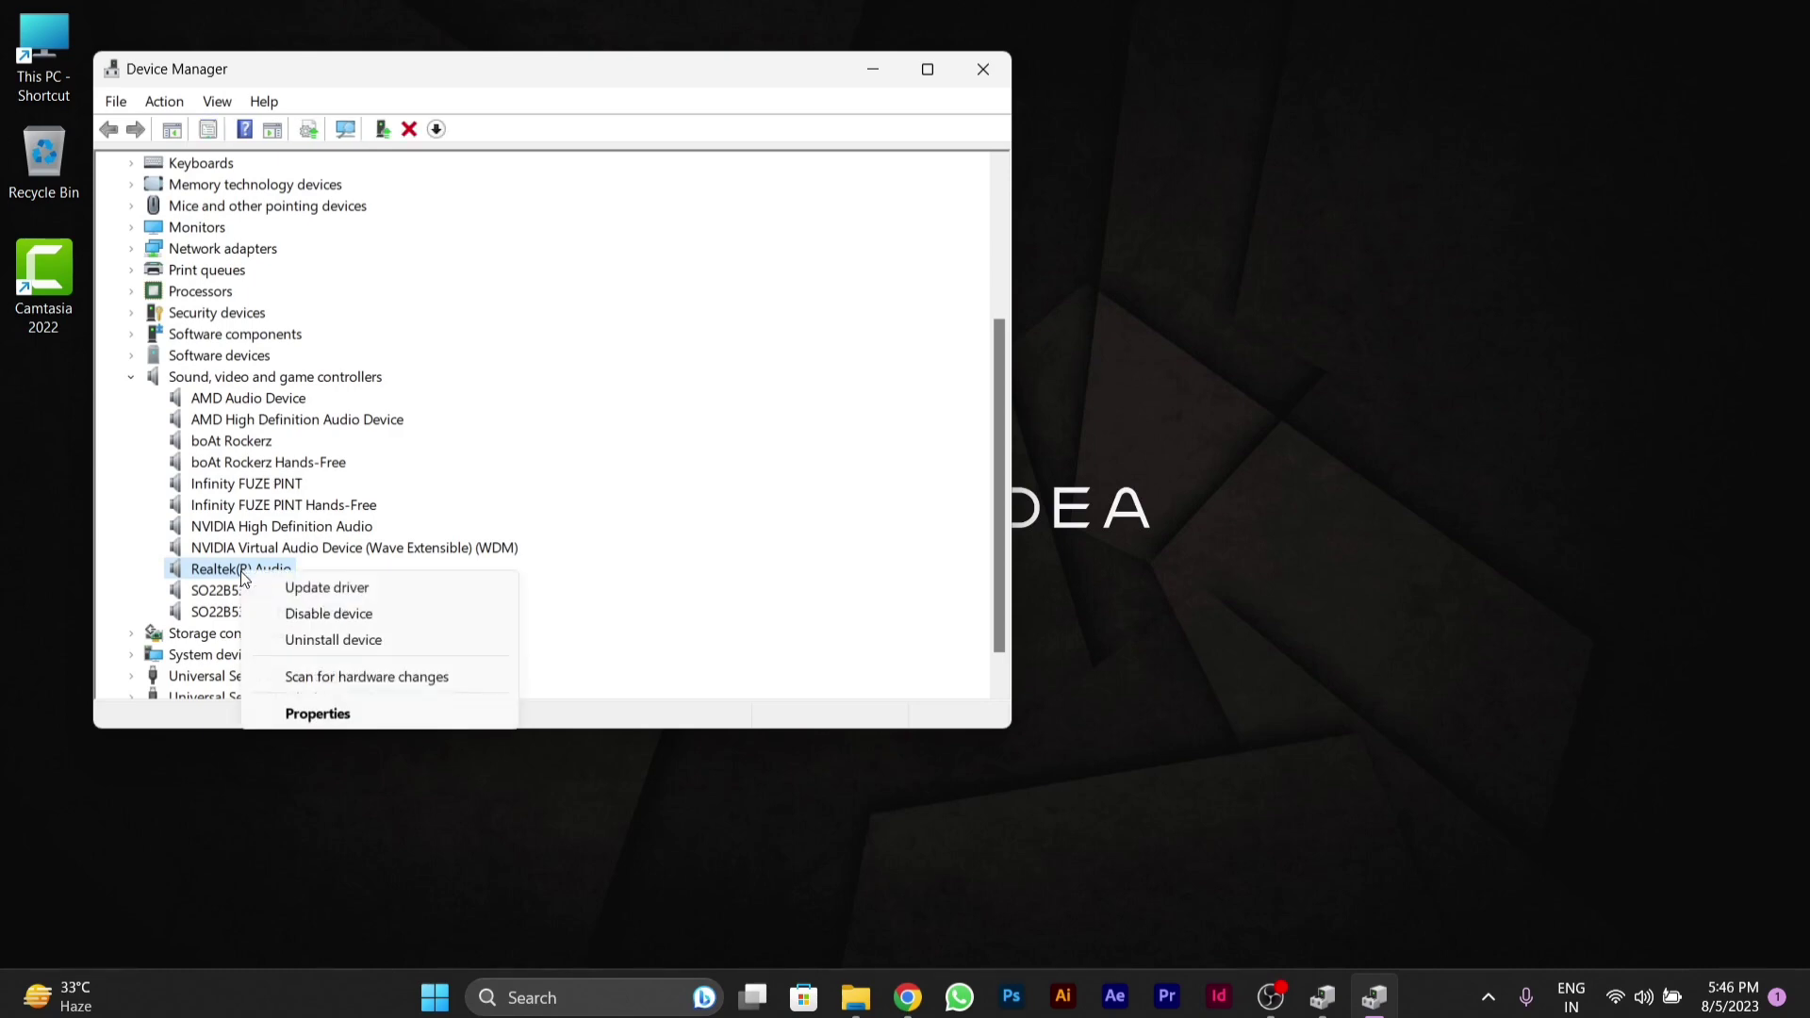
left_click(318, 715)
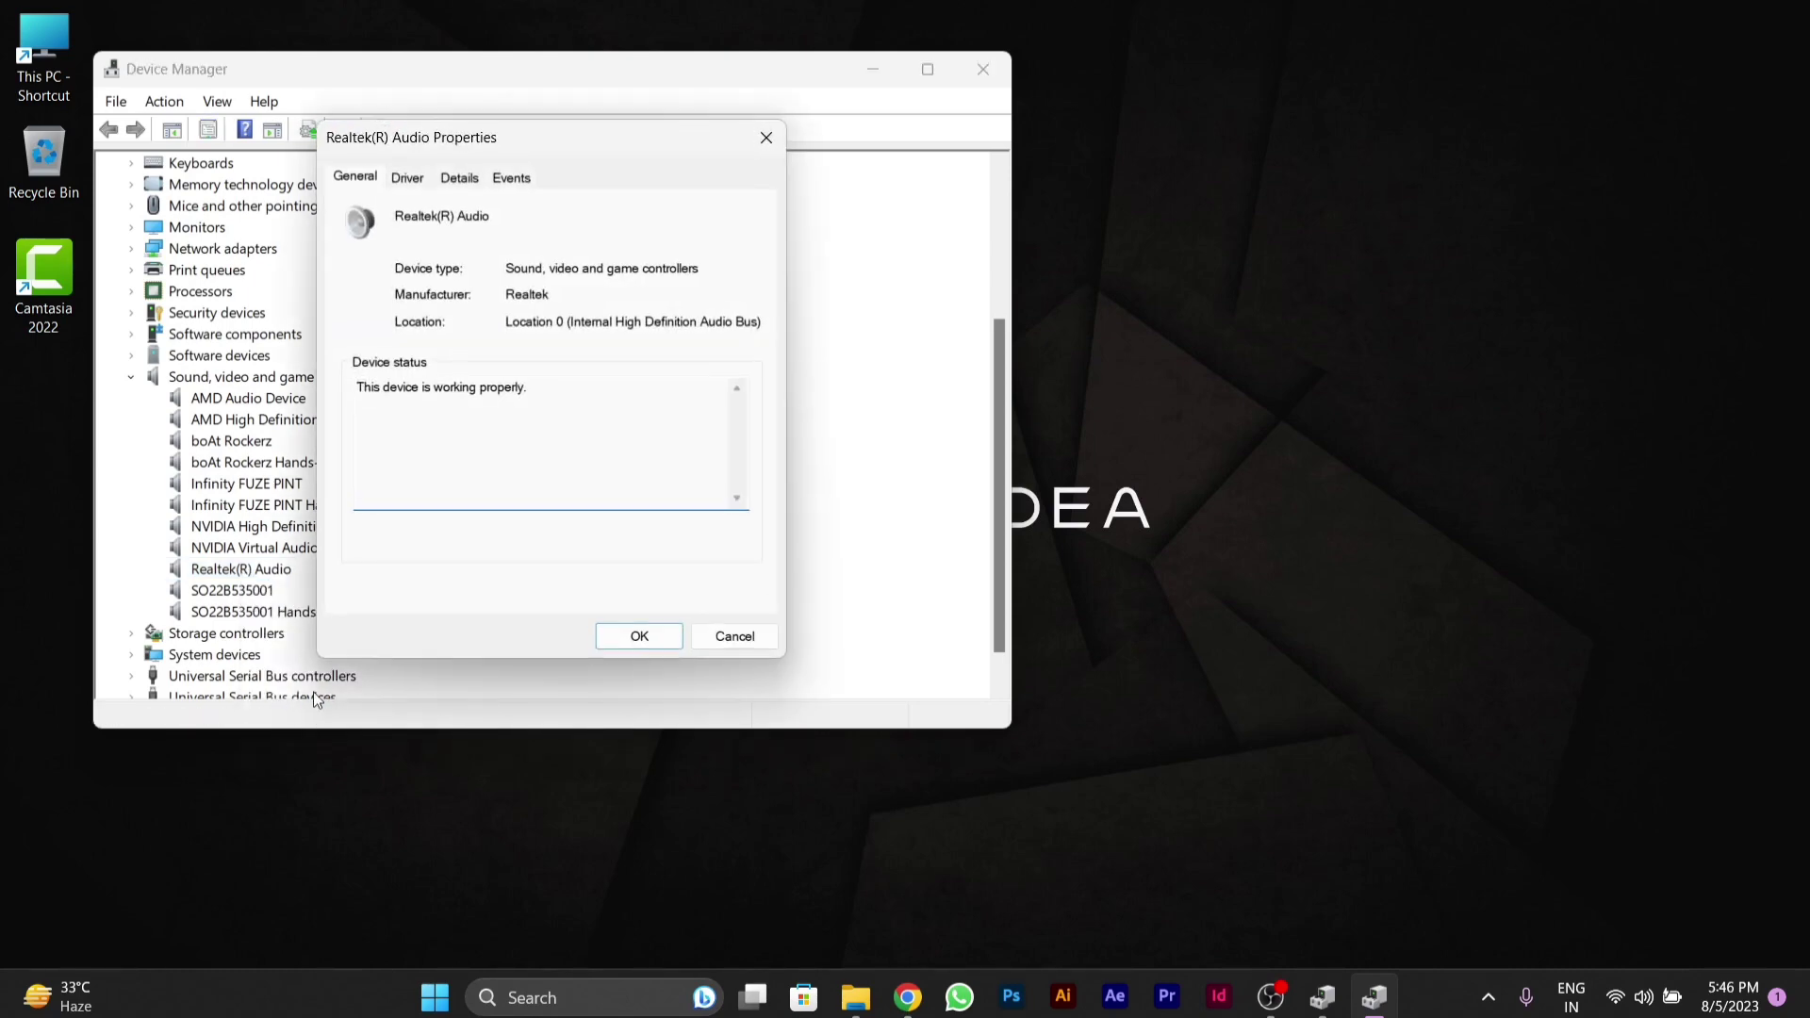
left_click(415, 185)
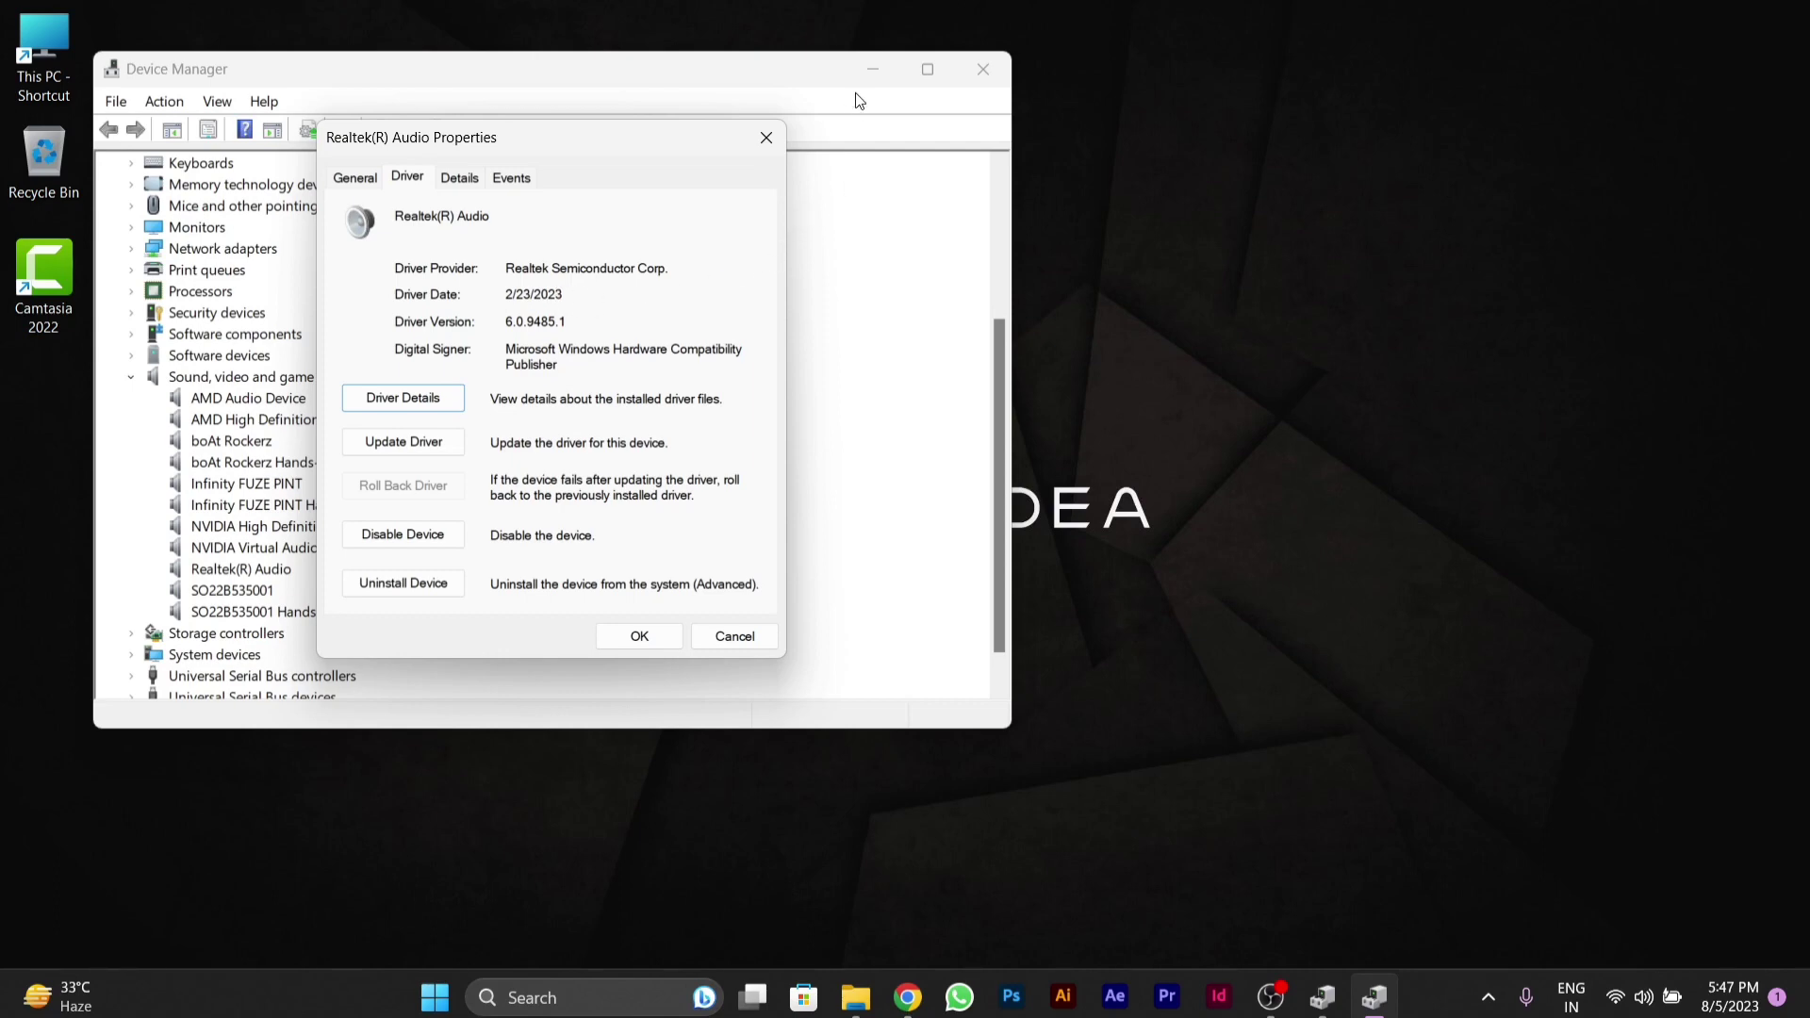
left_click(767, 137)
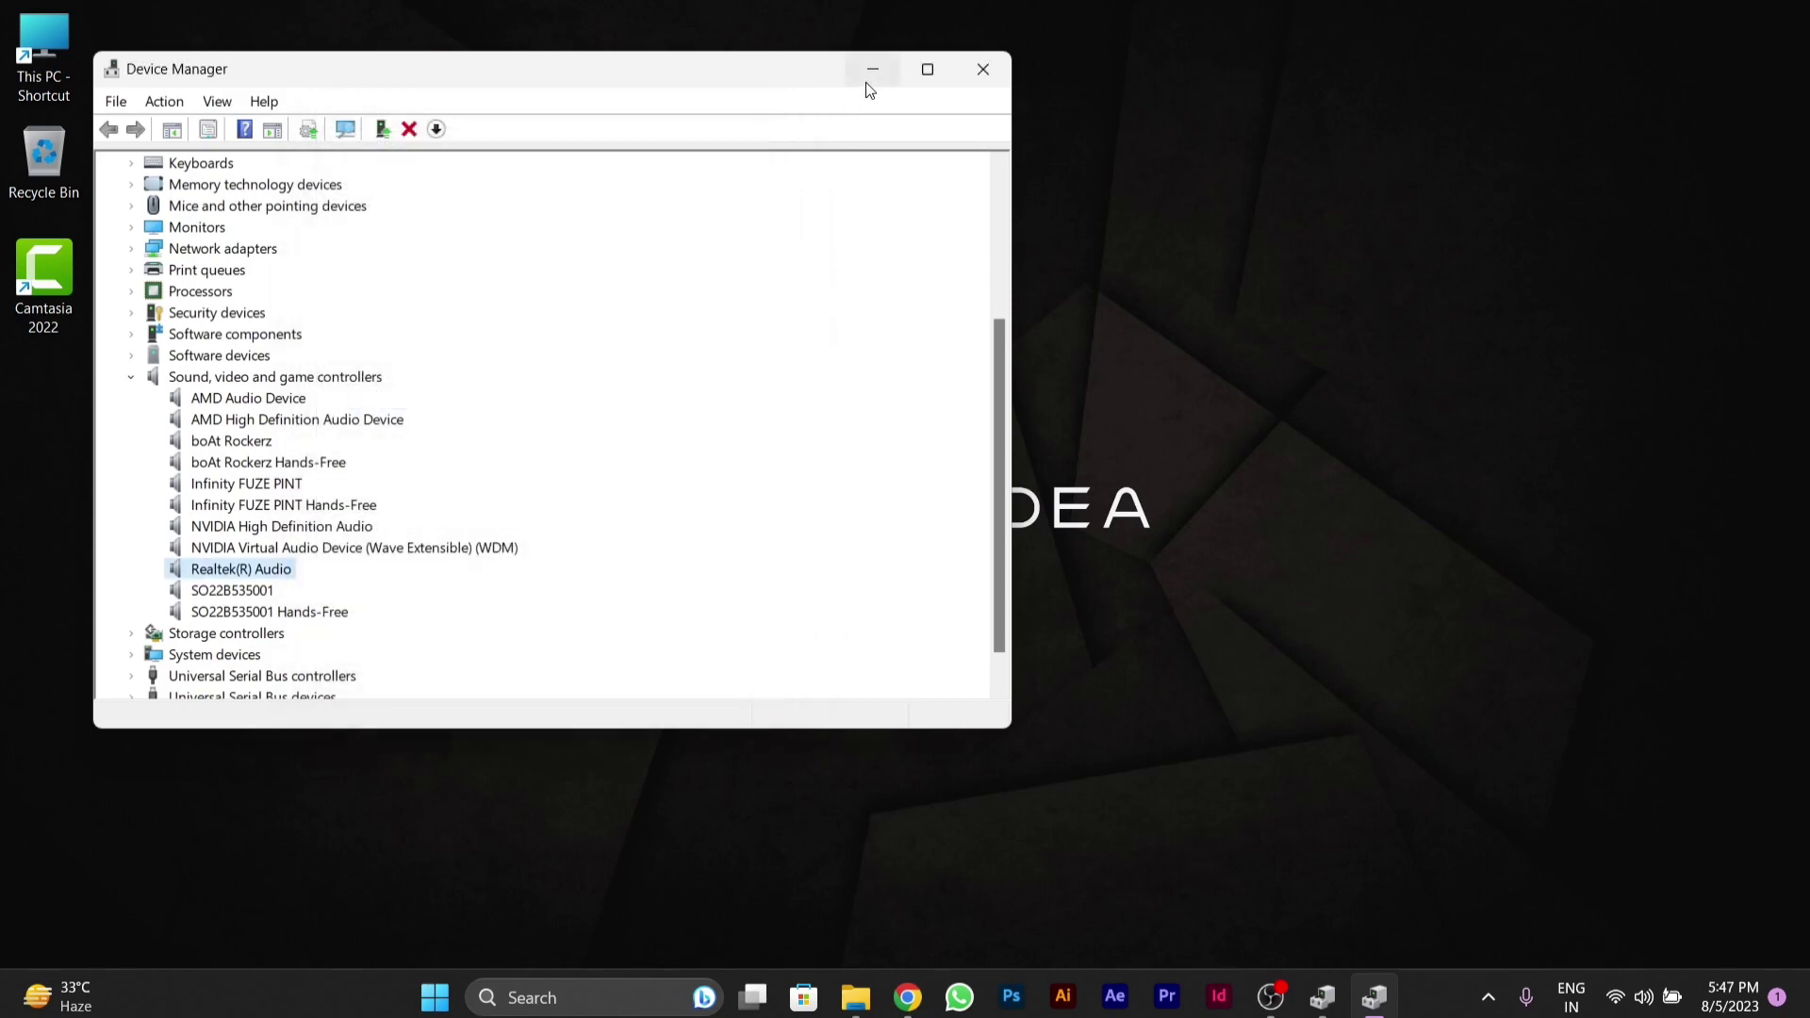
Close Device Manager and enter 'realtek' in the address bar of a new Chrome tab
left_click(981, 72)
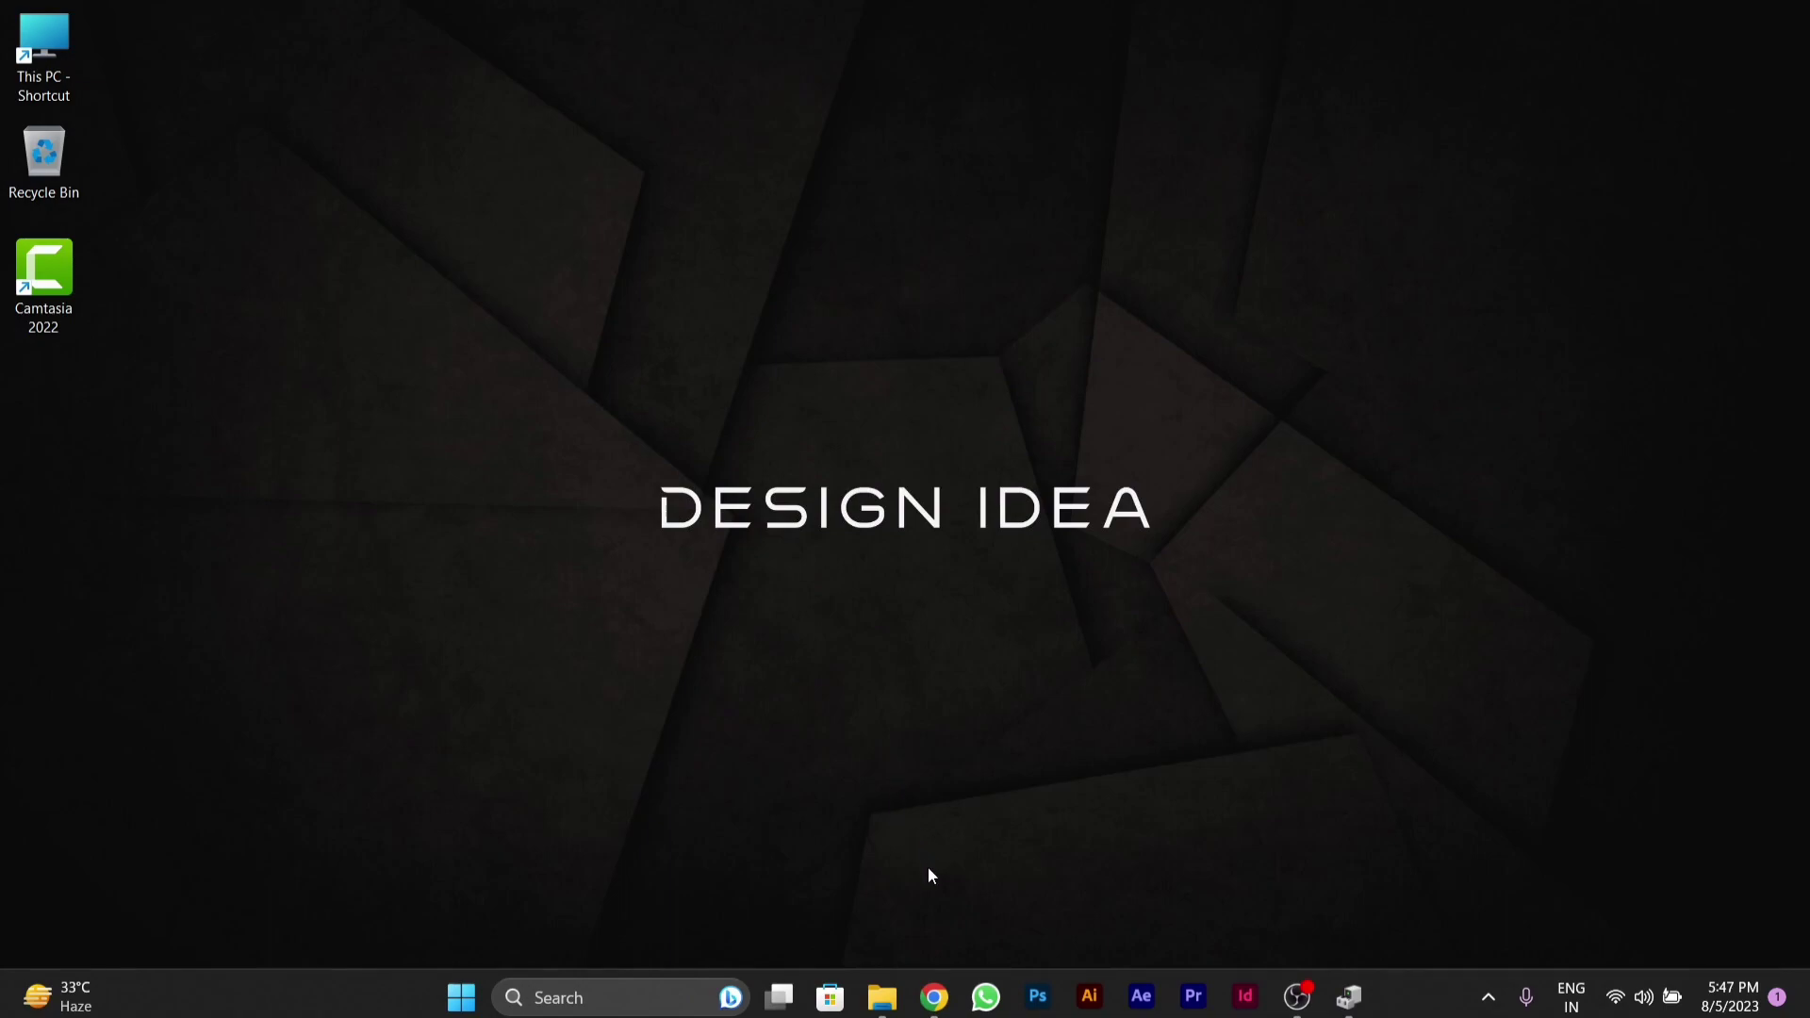
left_click(930, 999)
left_click(929, 1000)
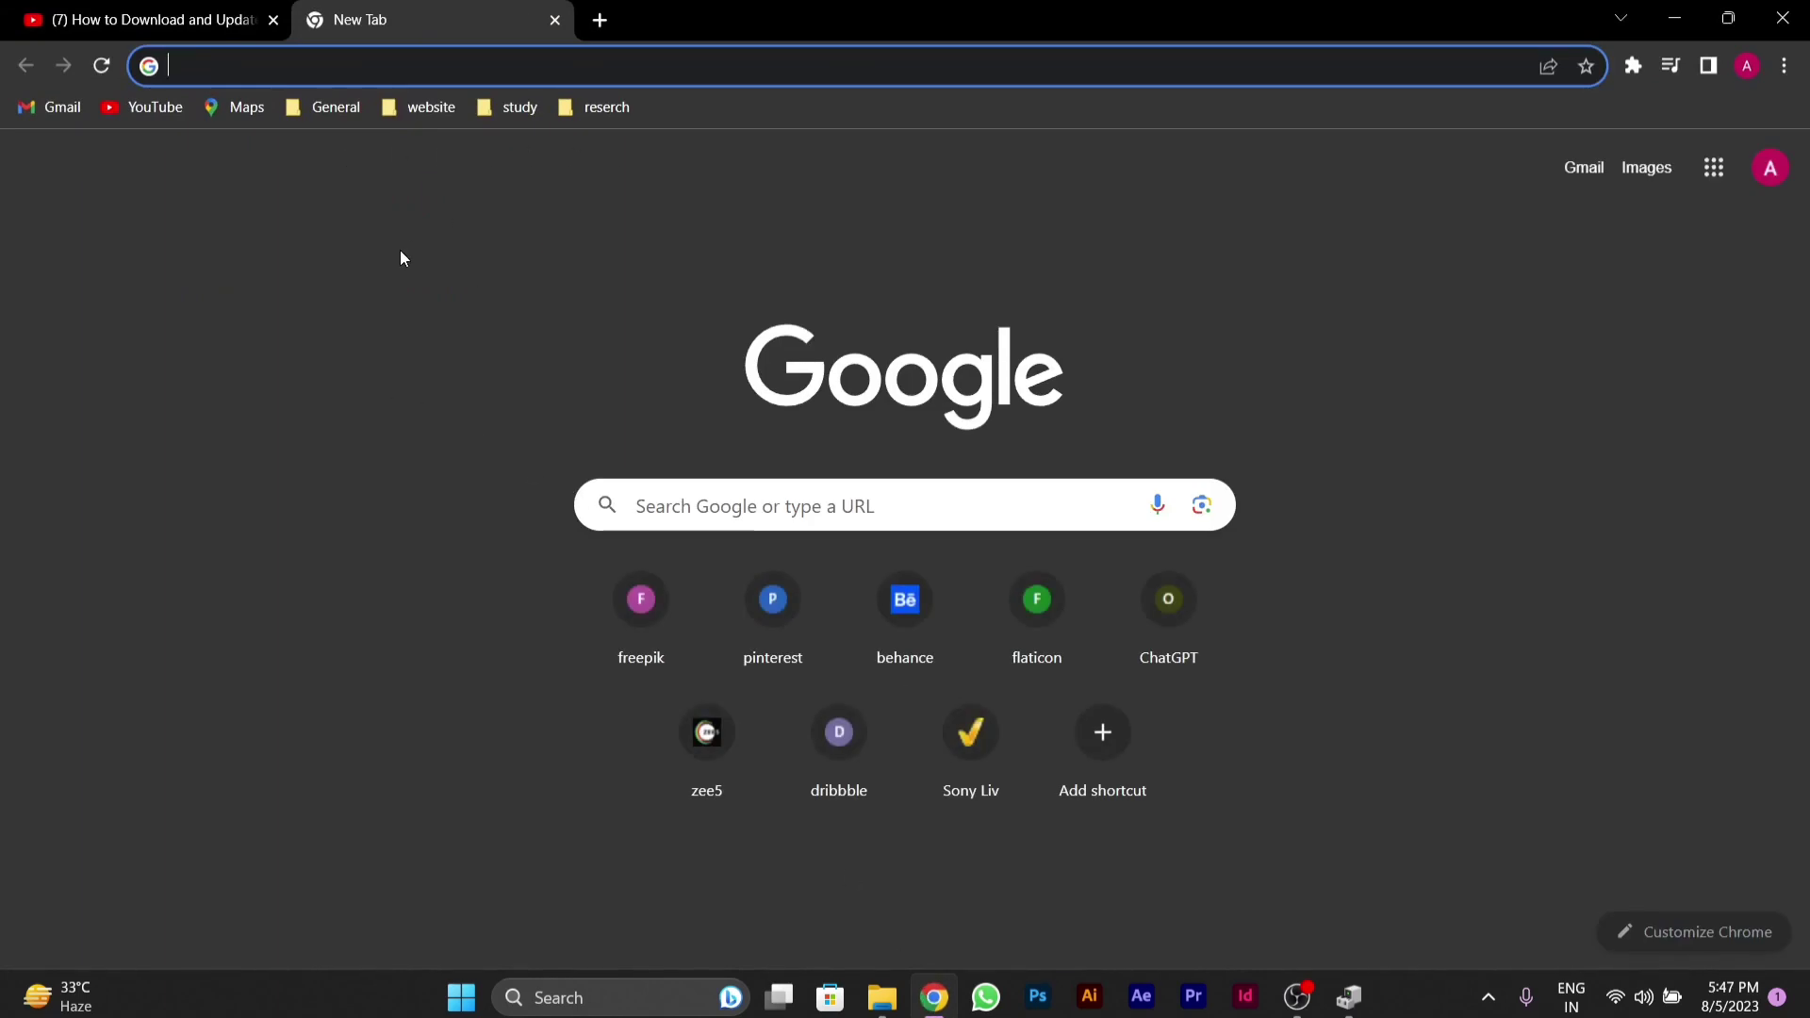
type("realtek")
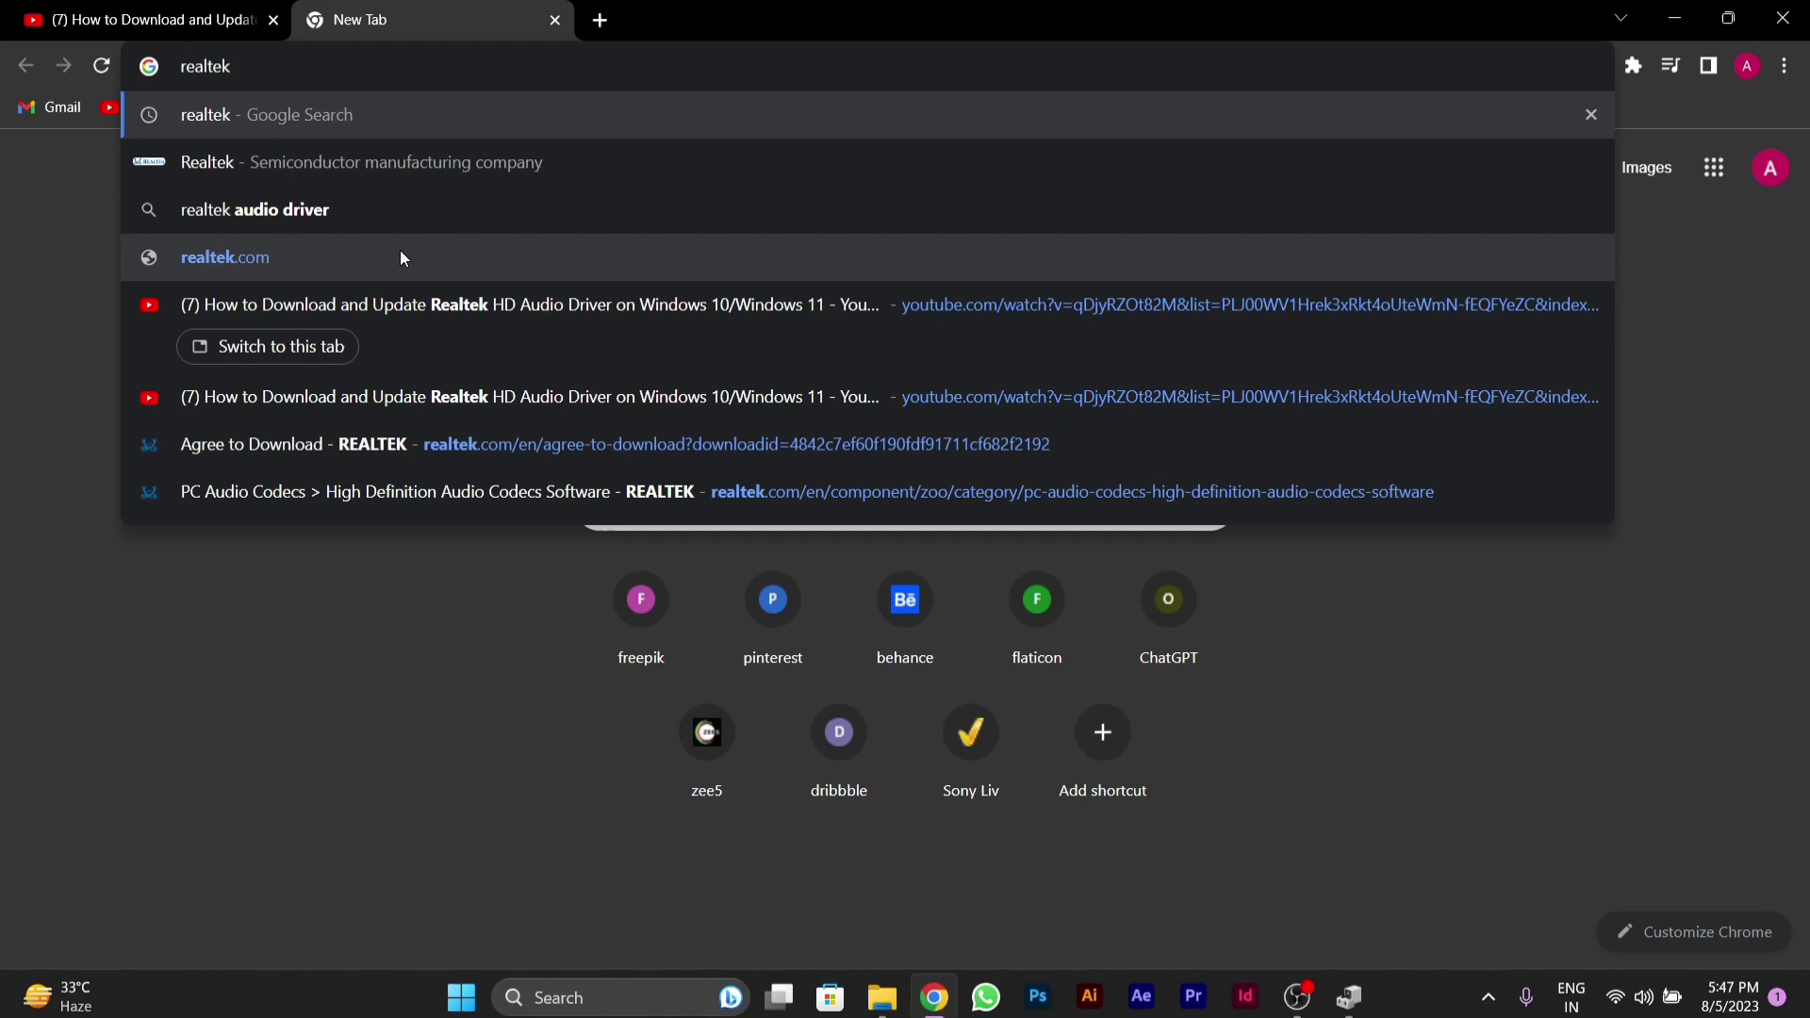
Search Google for 'realtek' and open the Downloads - REALTEK result
key("Return")
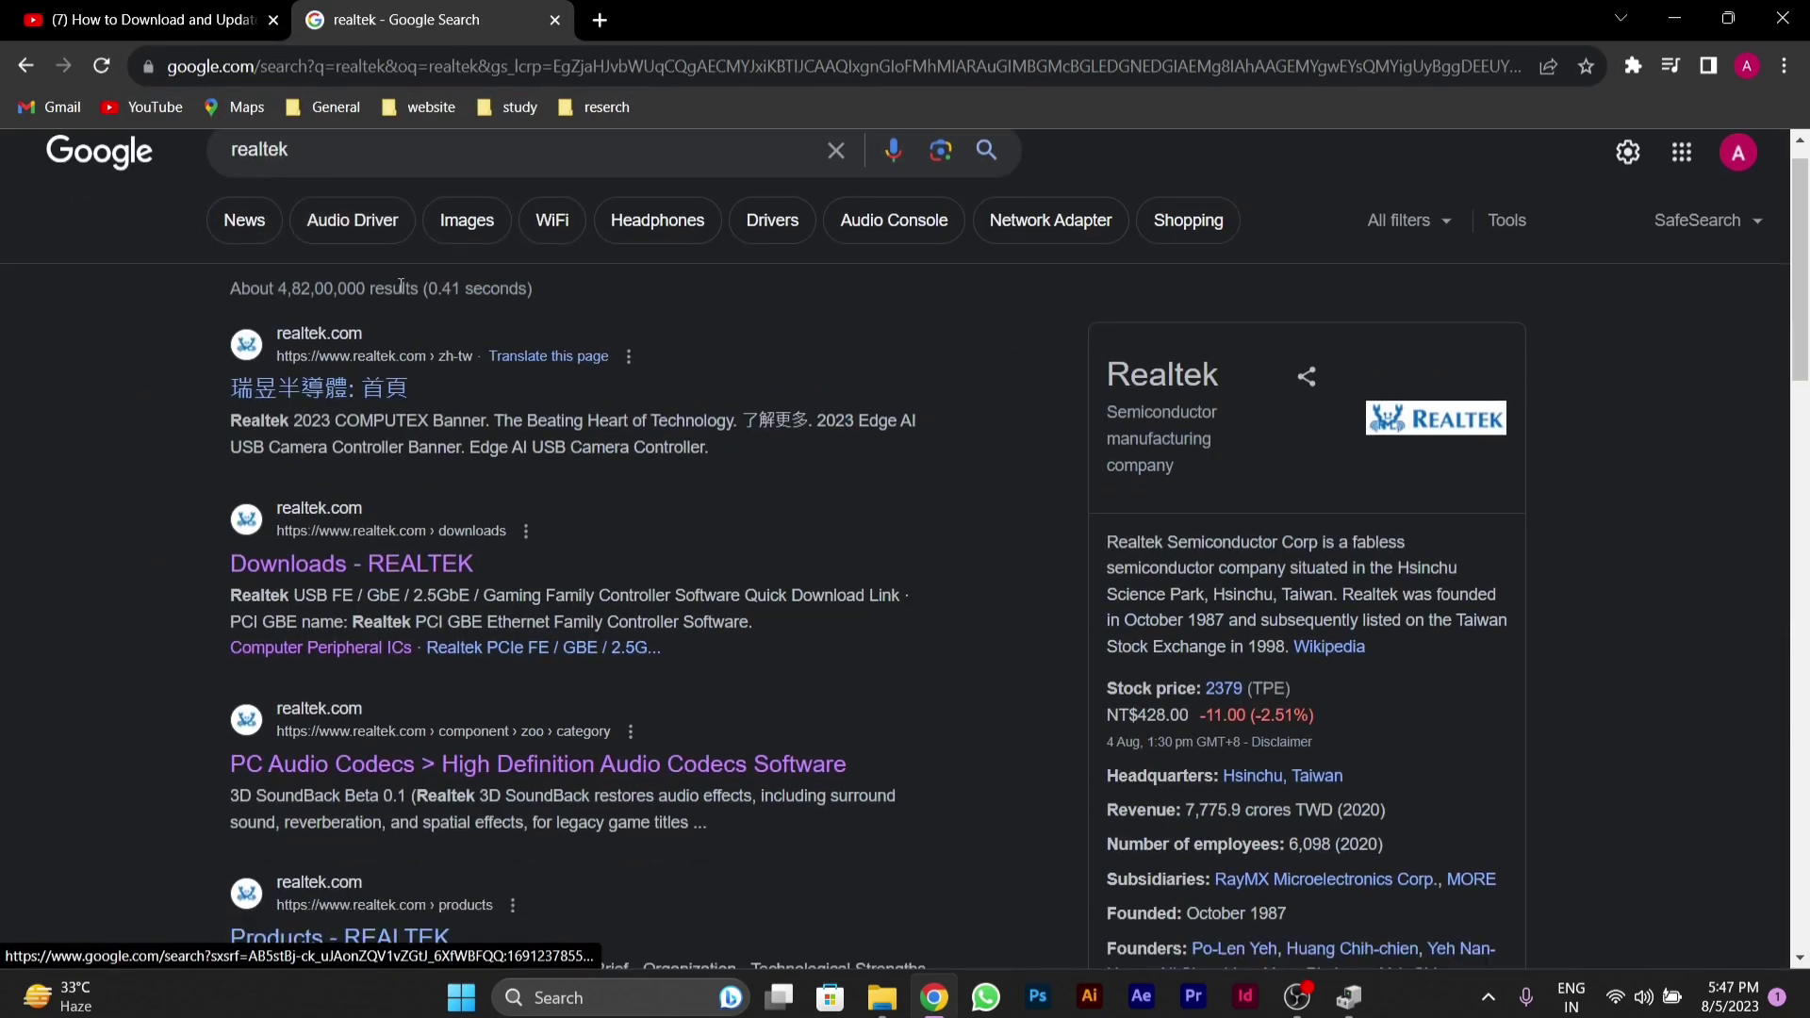
scroll(400, 298, "down", 5)
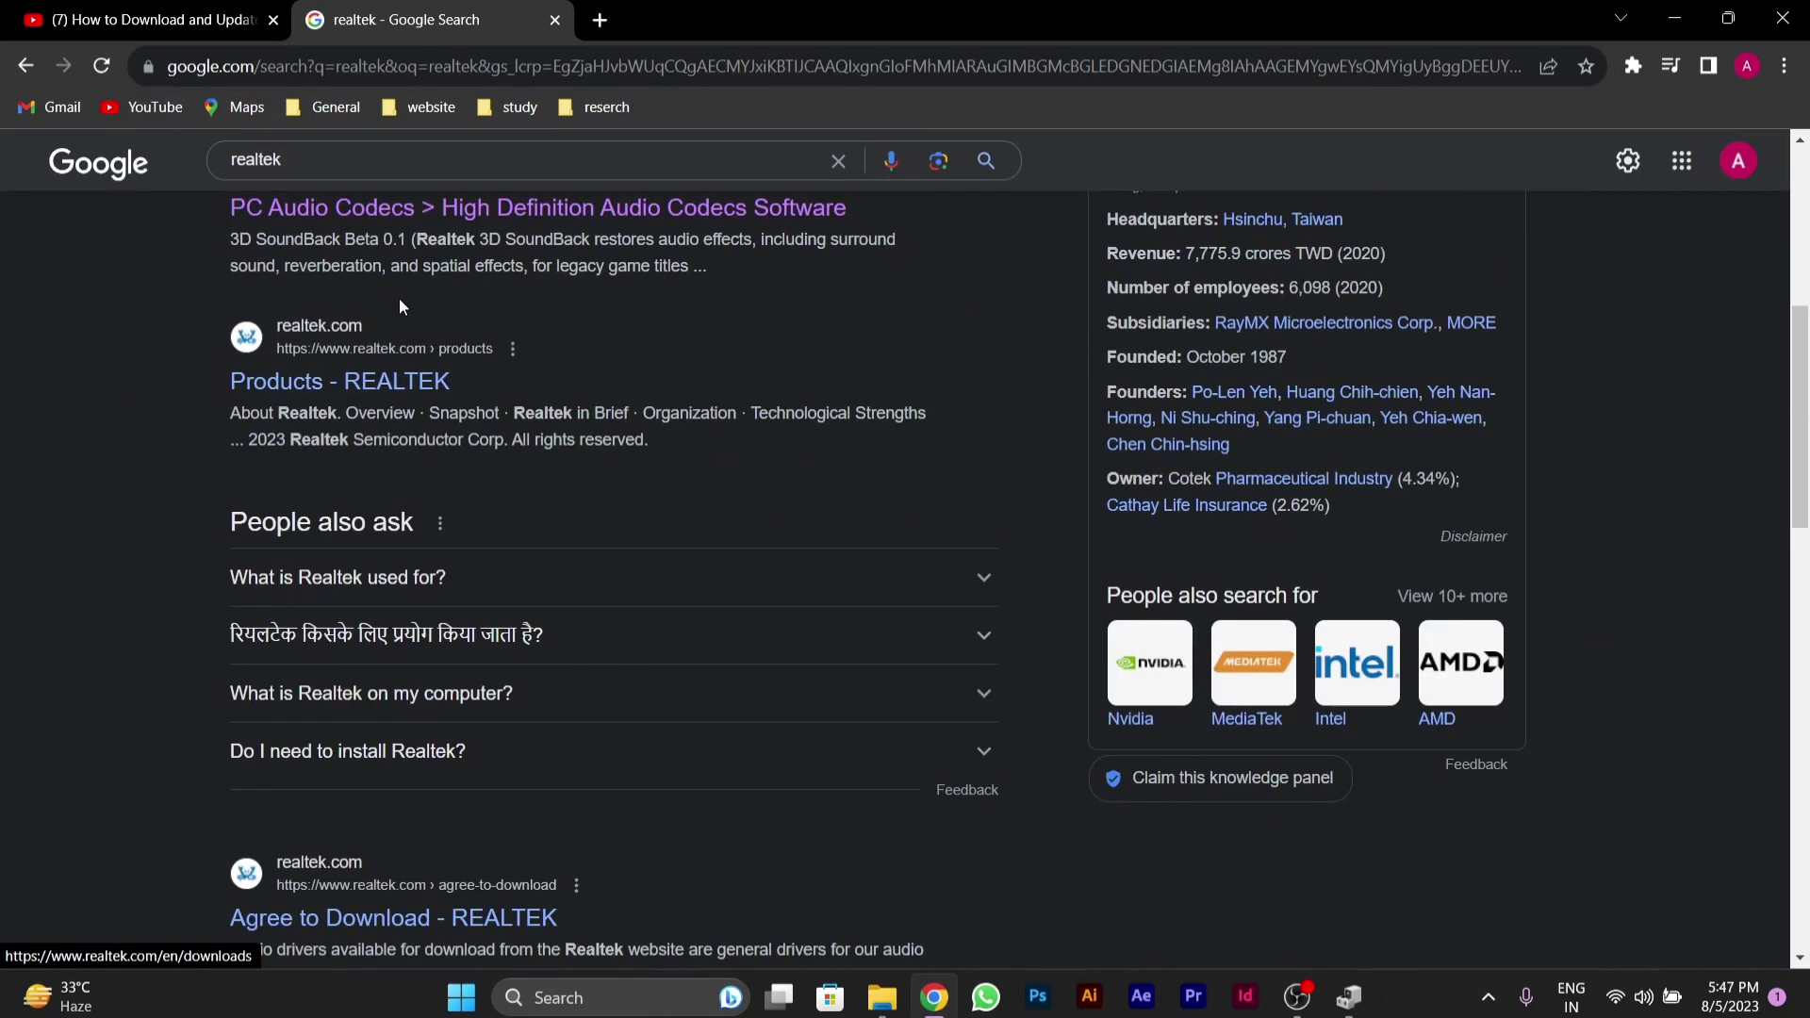
scroll(399, 298, "up", 5)
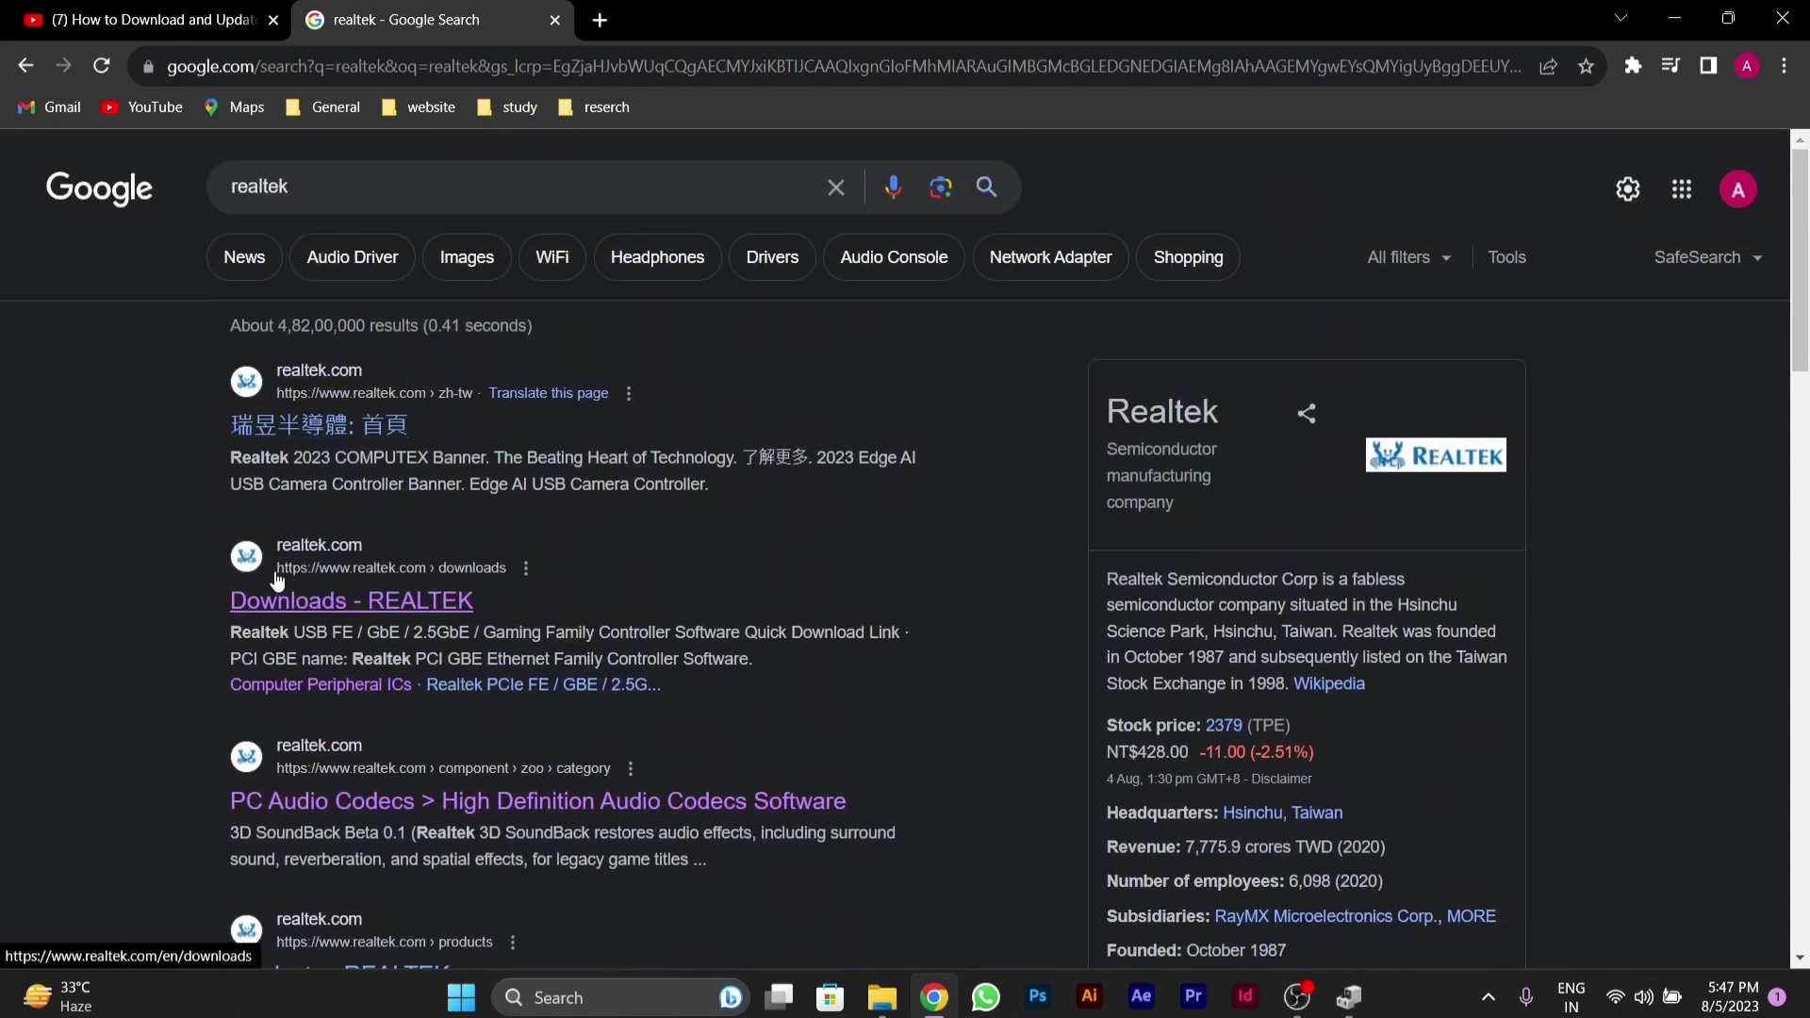
left_click_drag(277, 579, 283, 576)
left_click(313, 607)
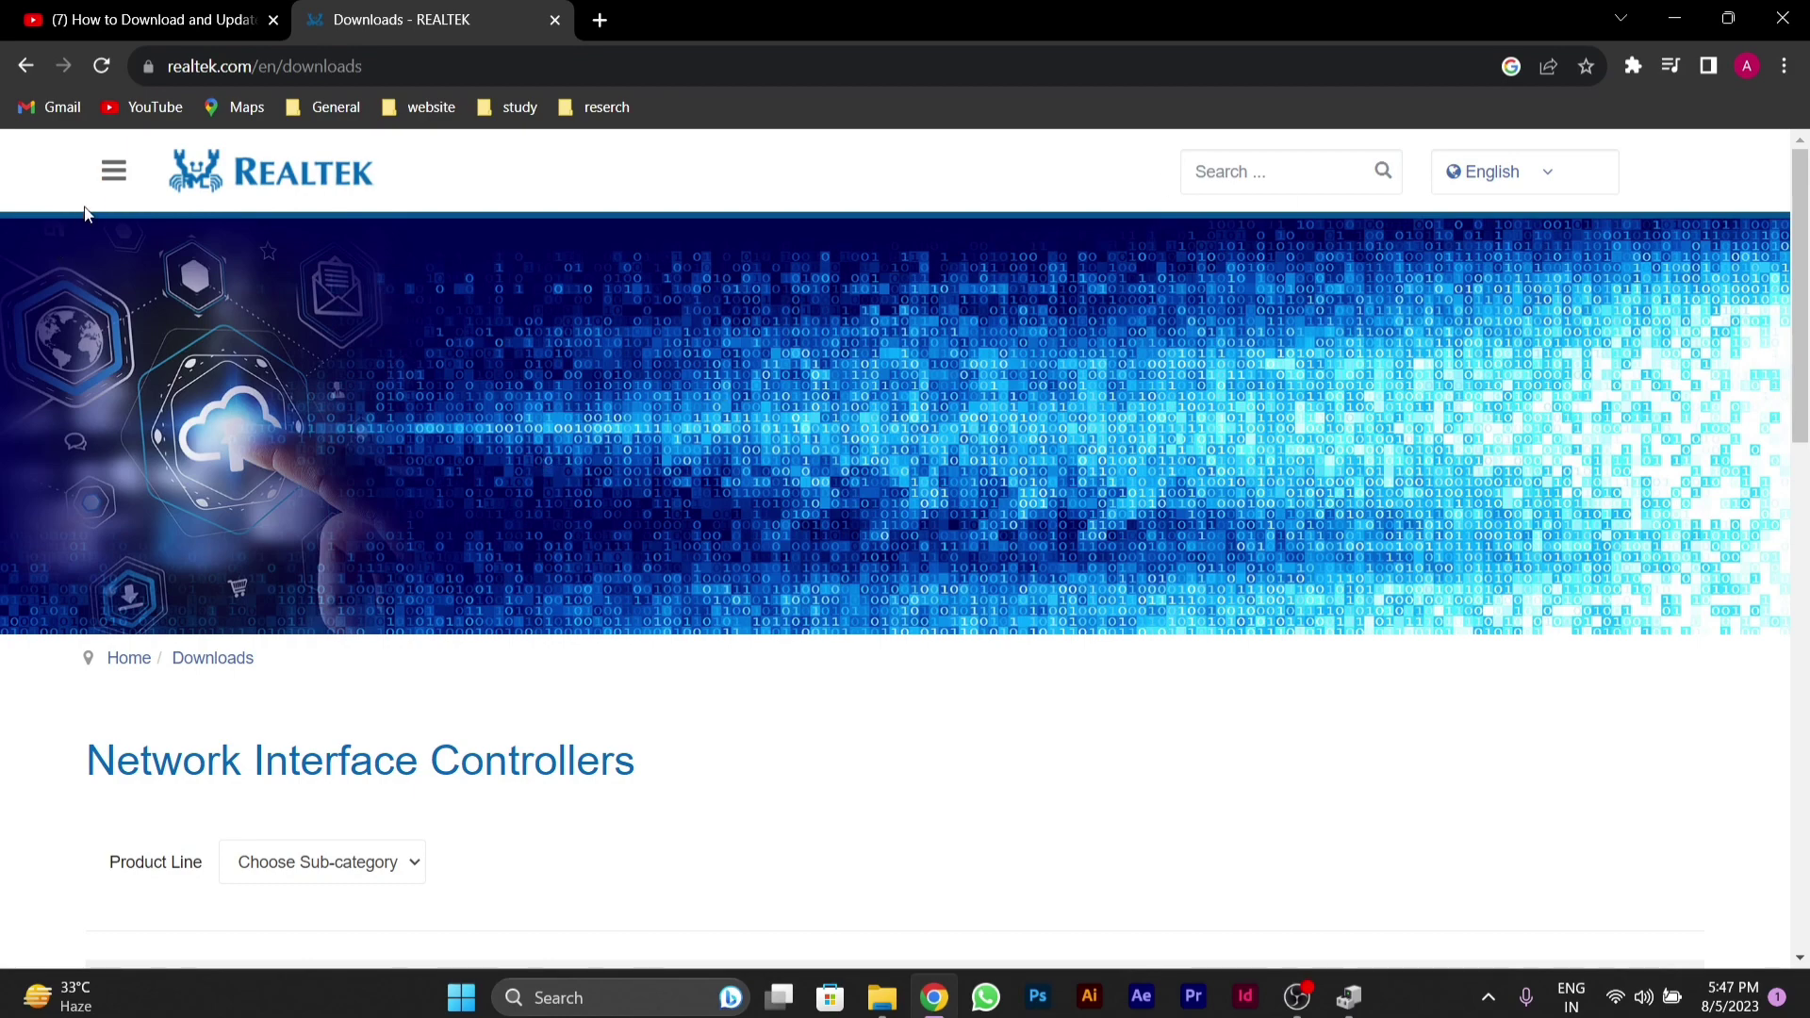
Use the site menu's Downloads section to reach the Computer Peripheral ICs downloads page
left_click(111, 171)
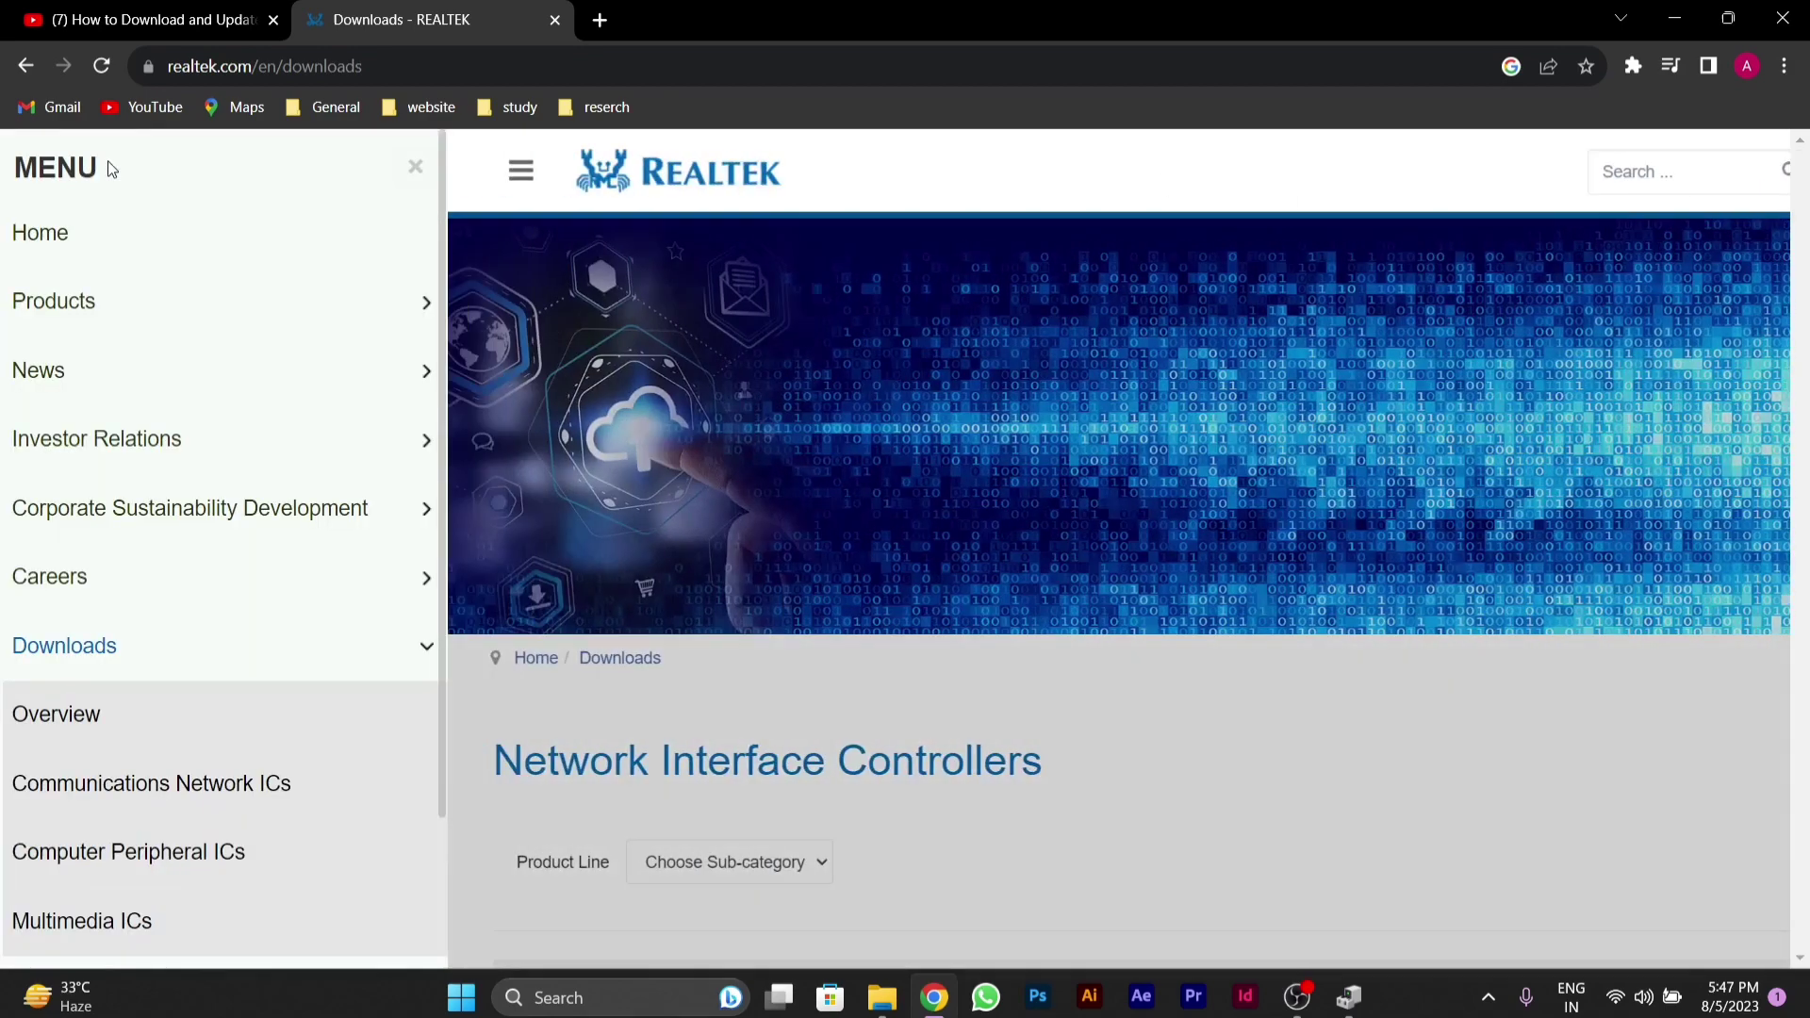
left_click(263, 662)
left_click(258, 655)
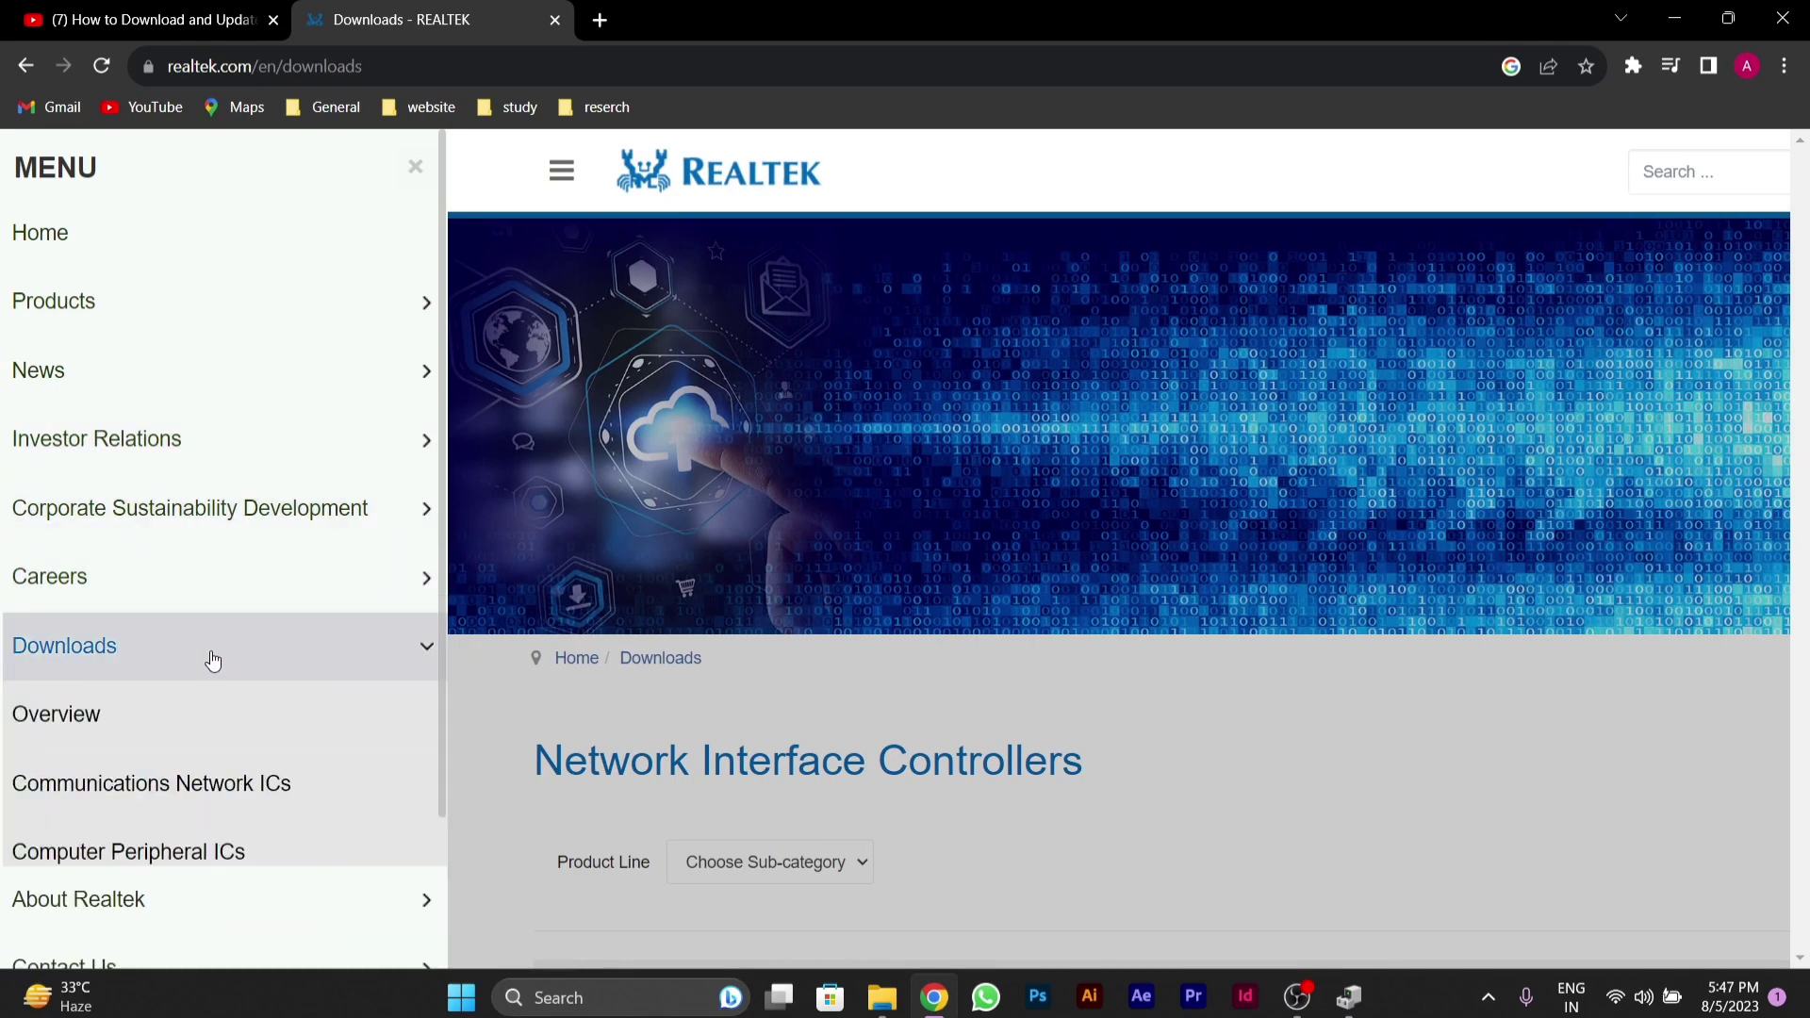
scroll(231, 671, "down", 2)
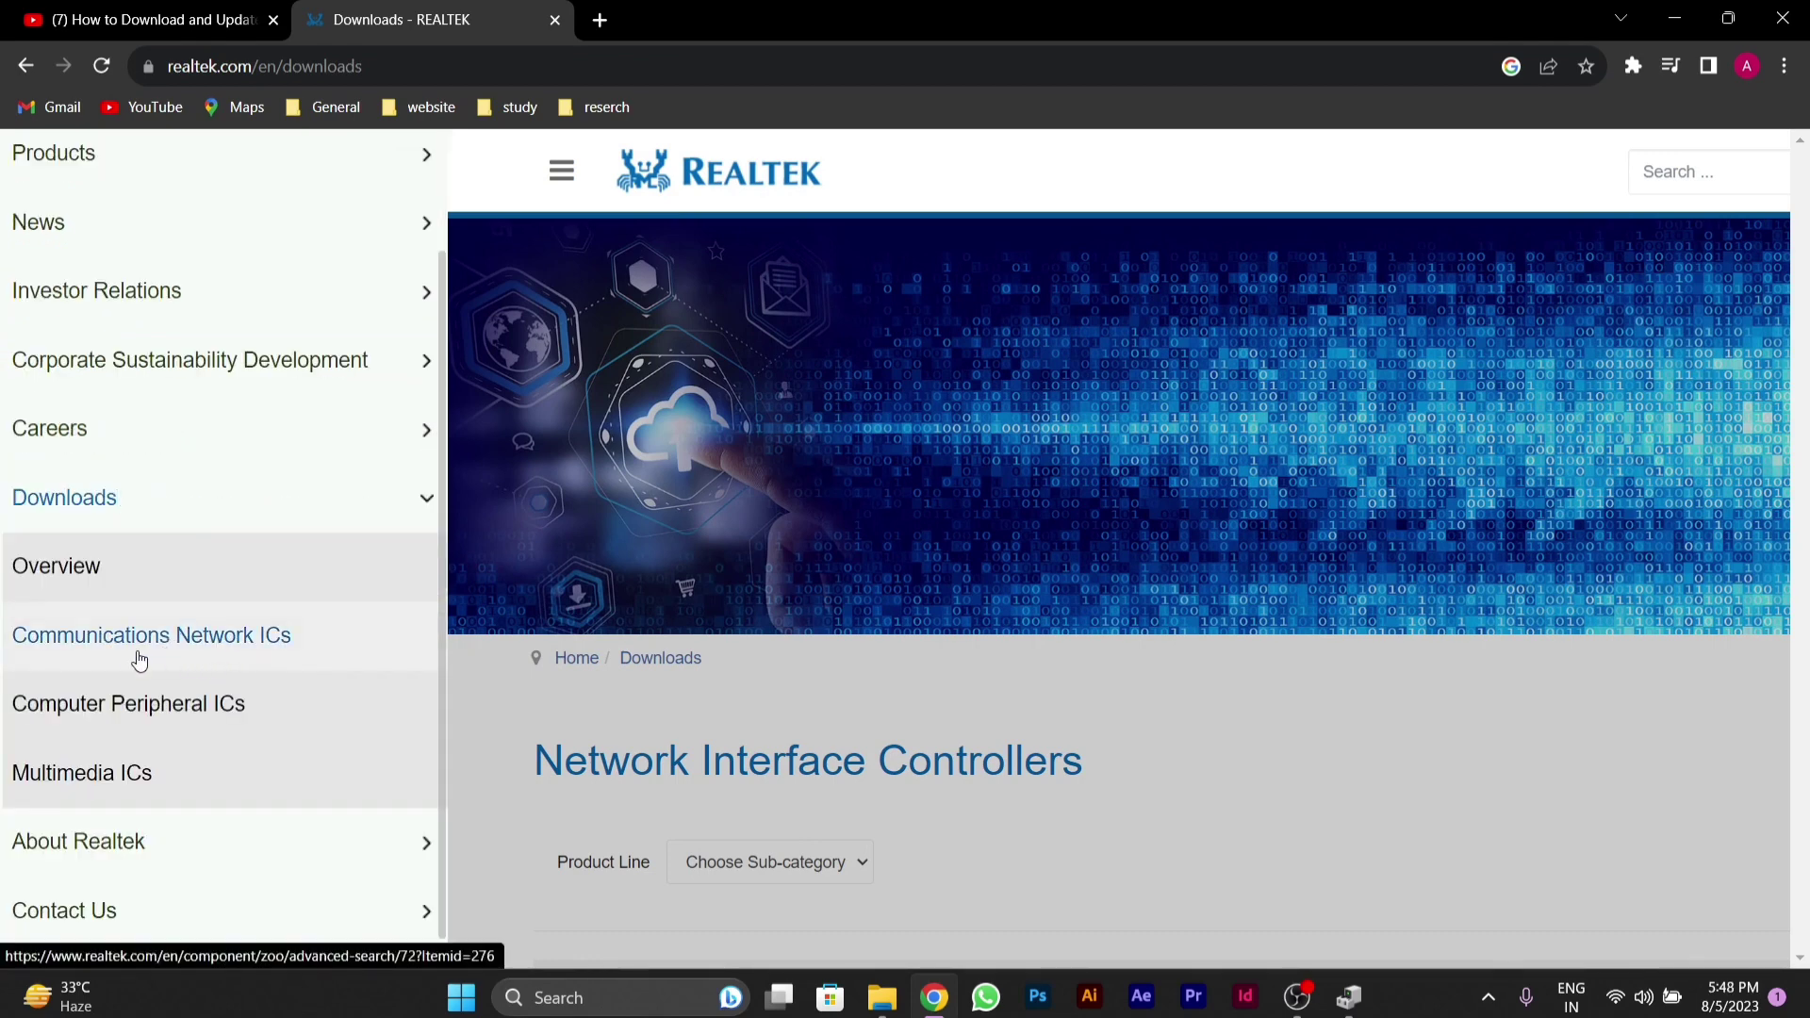
left_click(143, 723)
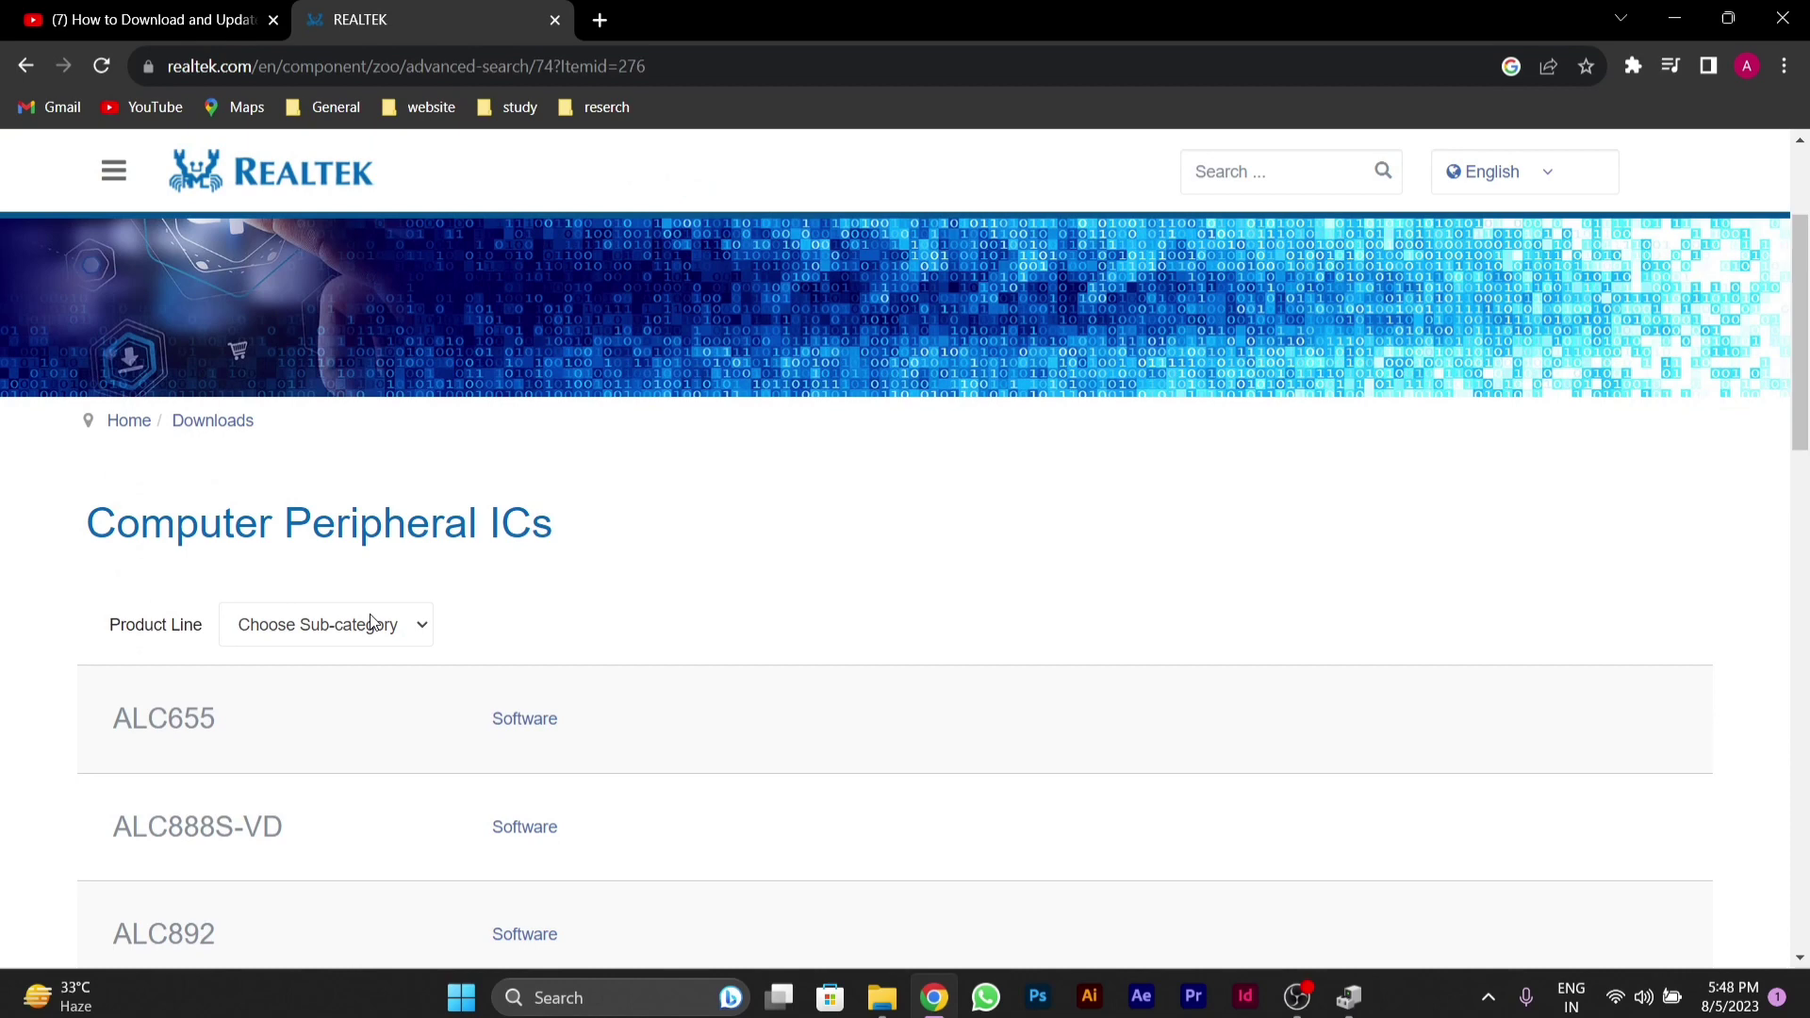
Filter the product line to PC Audio Codecs, then High Definition Audio Codecs
scroll(375, 624, "down", 3)
left_click(397, 401)
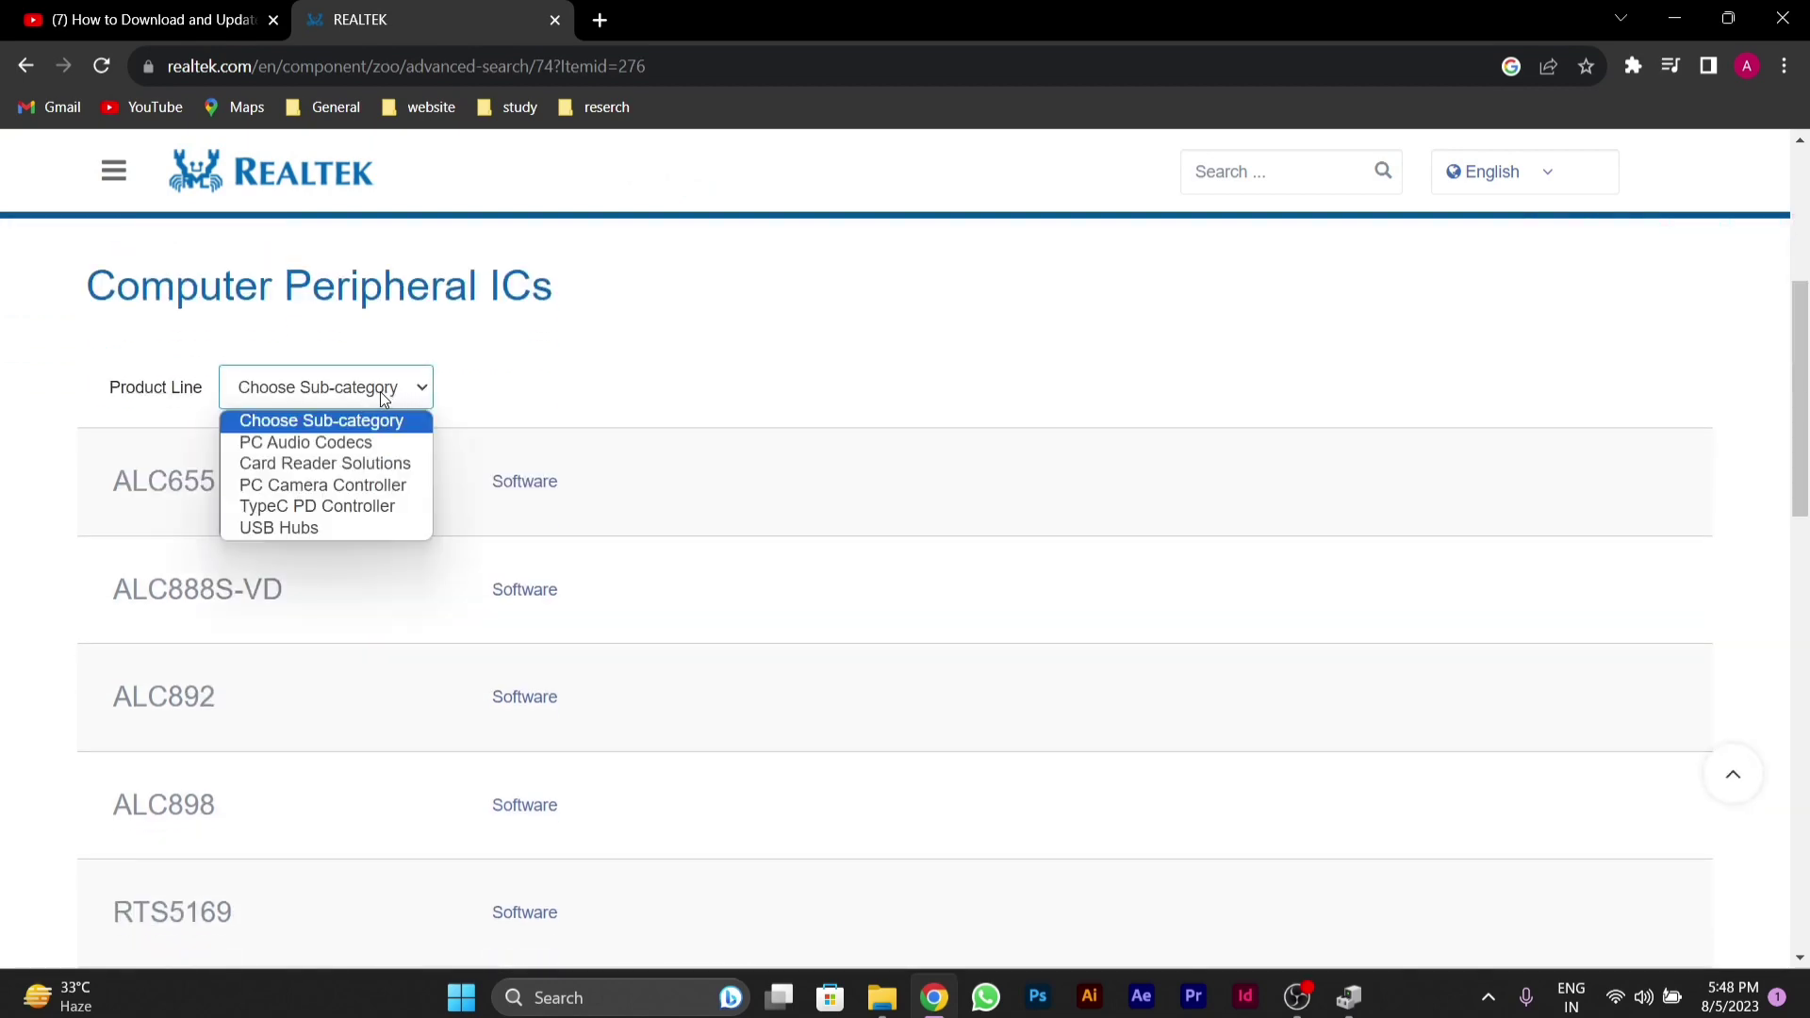
left_click(304, 445)
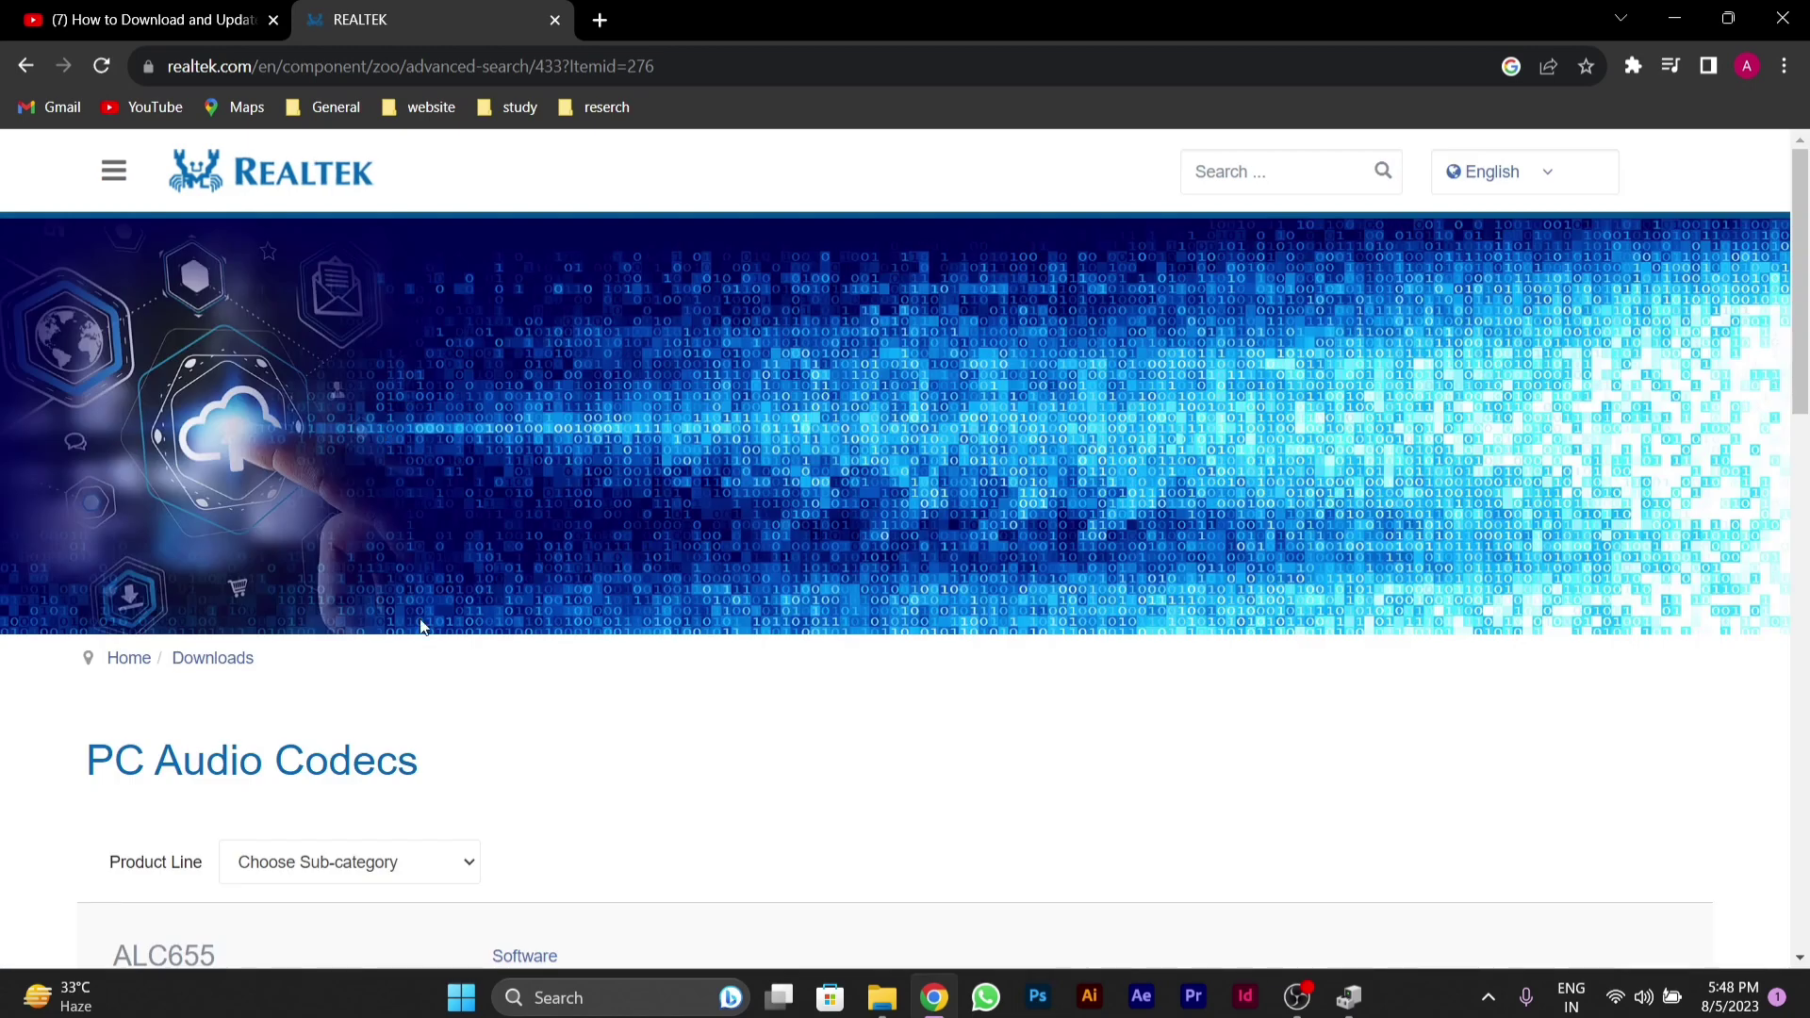
scroll(504, 528, "down", 3)
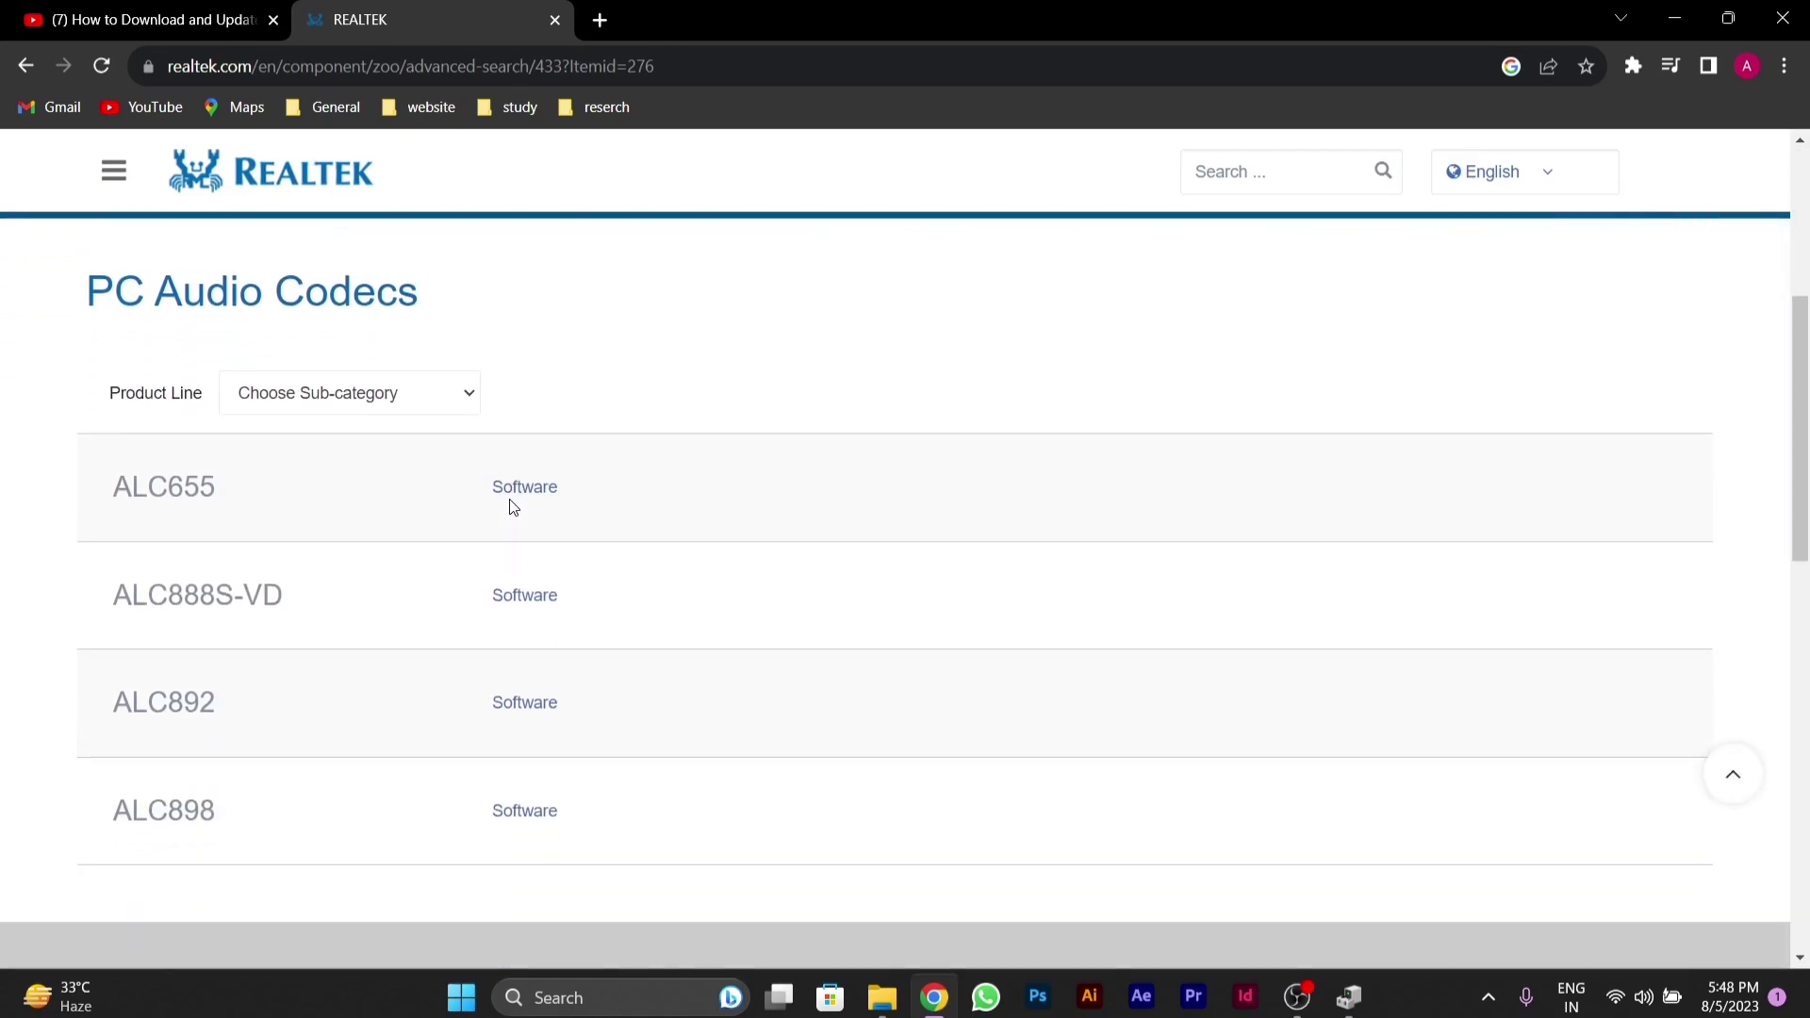
left_click(406, 396)
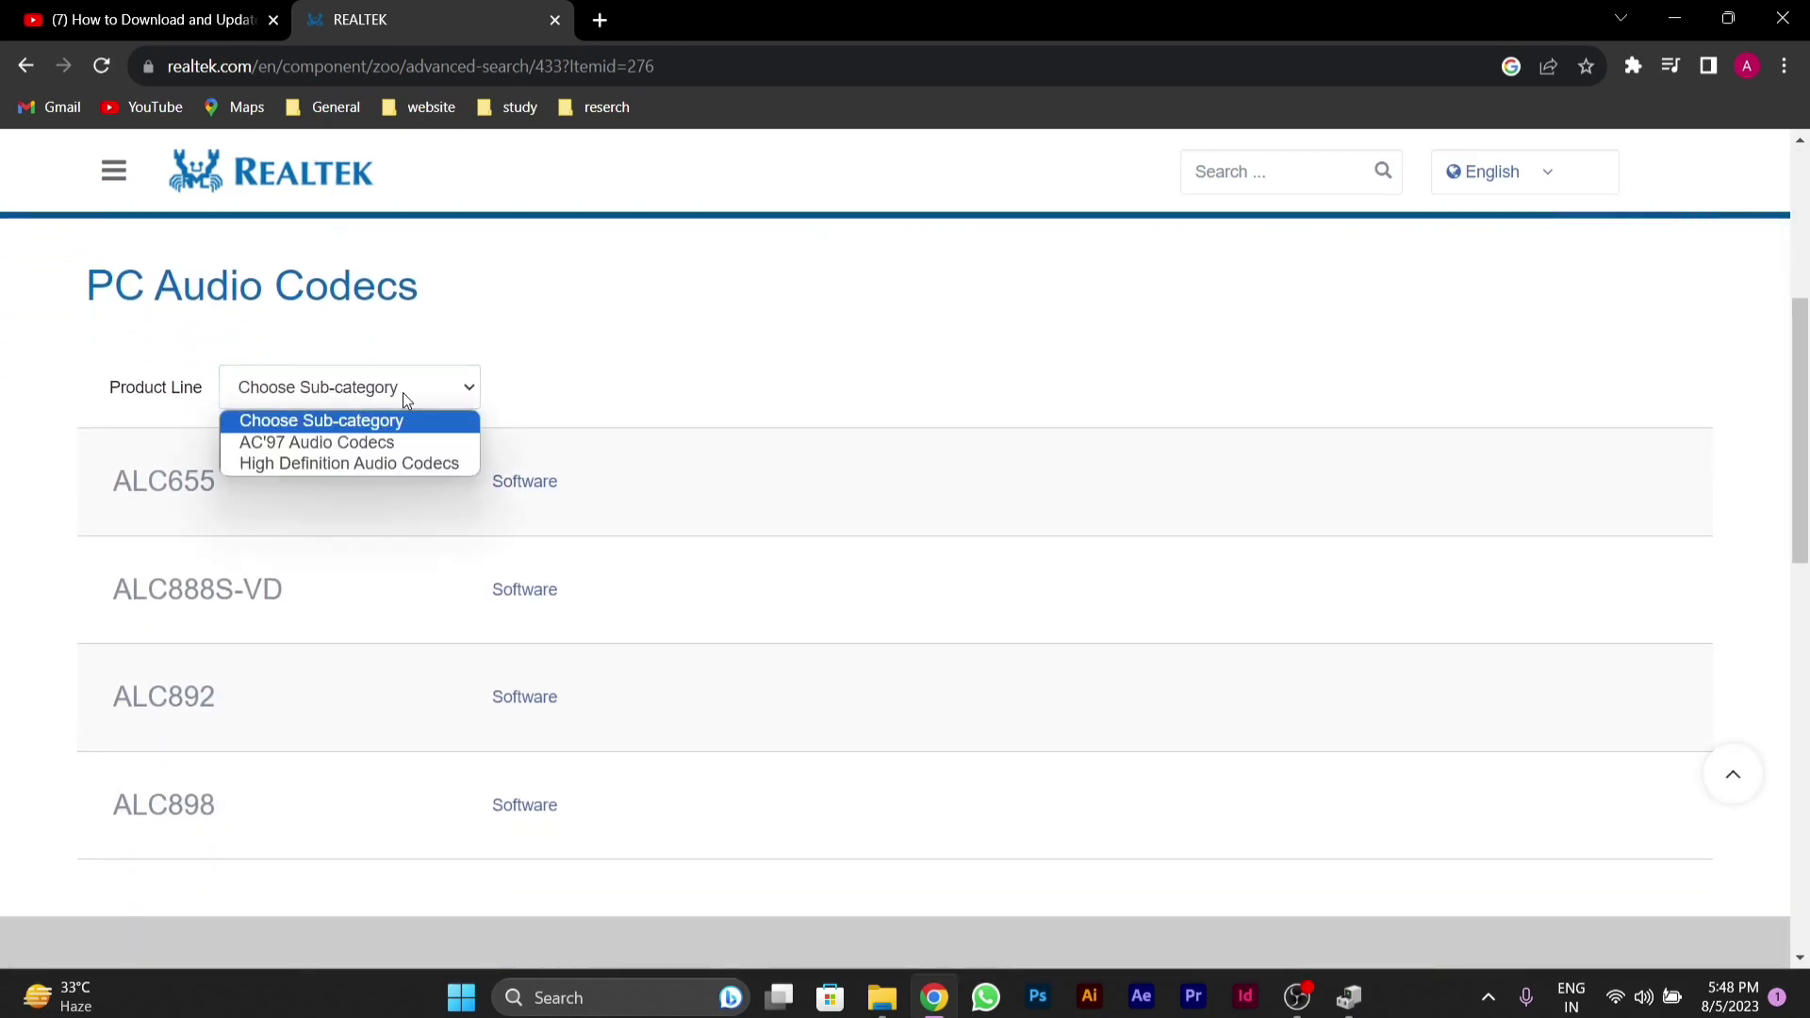
left_click(312, 463)
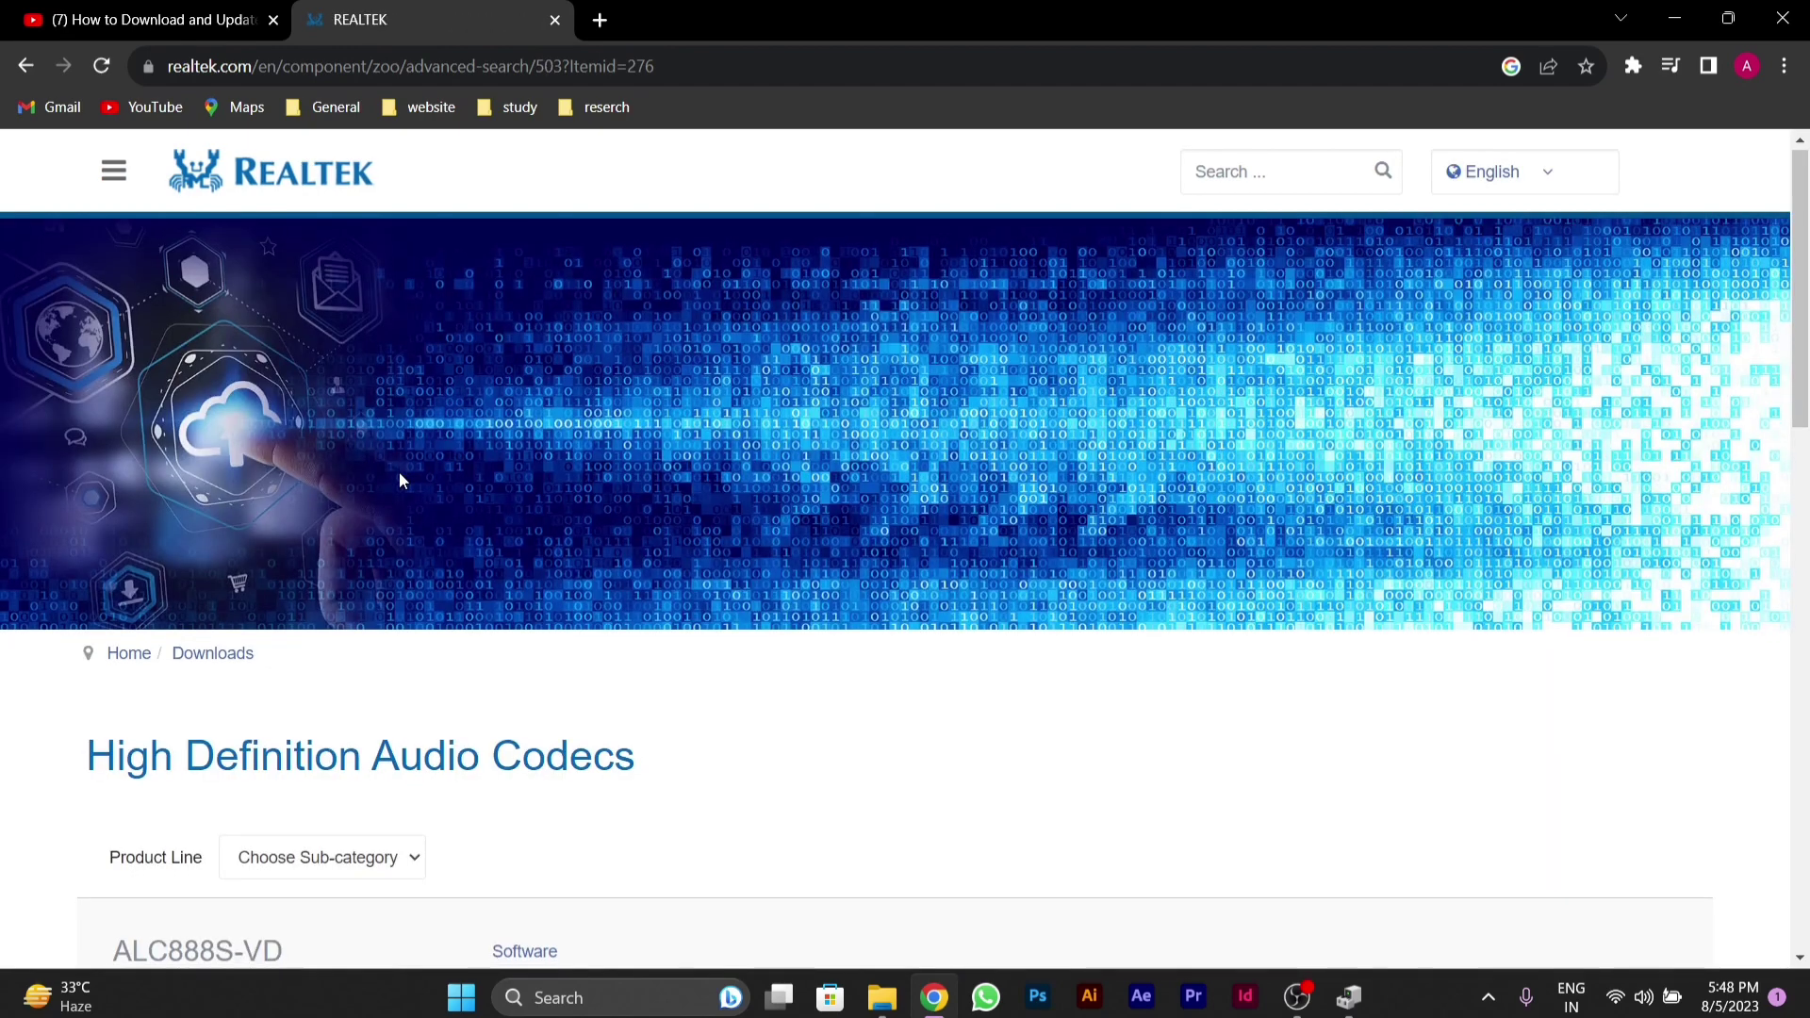
scroll(396, 473, "down", 5)
left_click(420, 402)
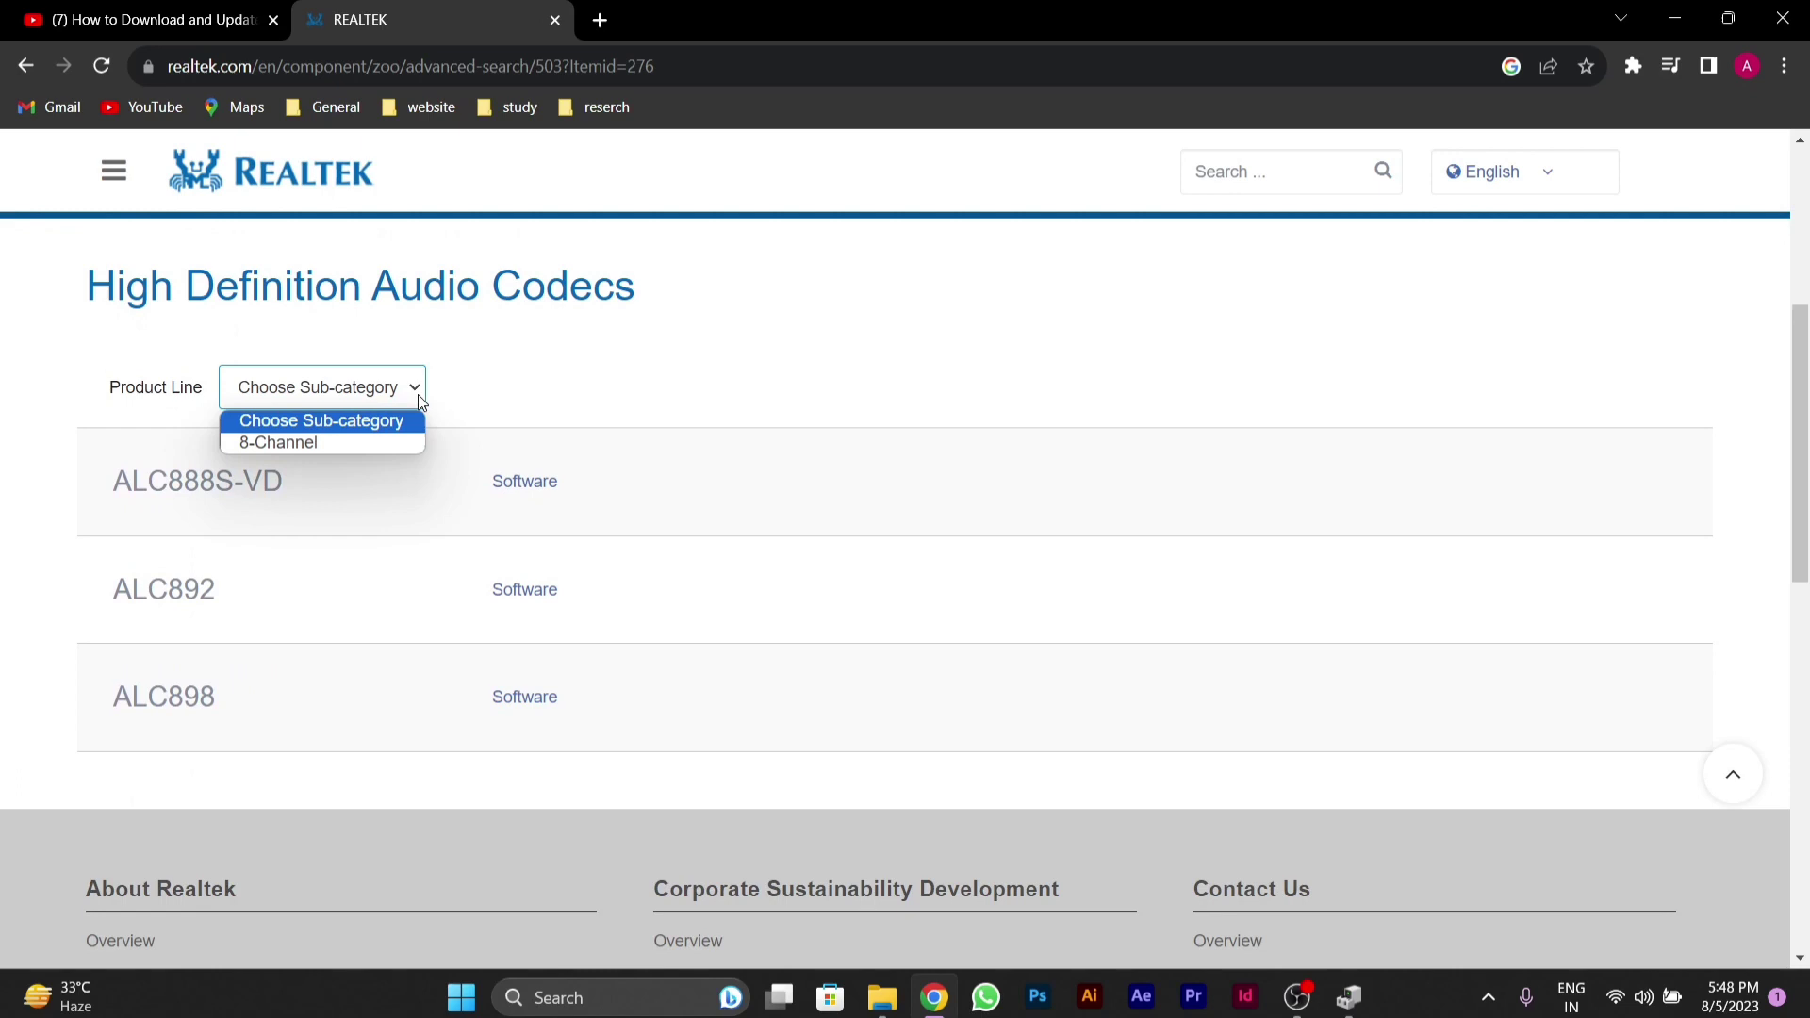
left_click(421, 403)
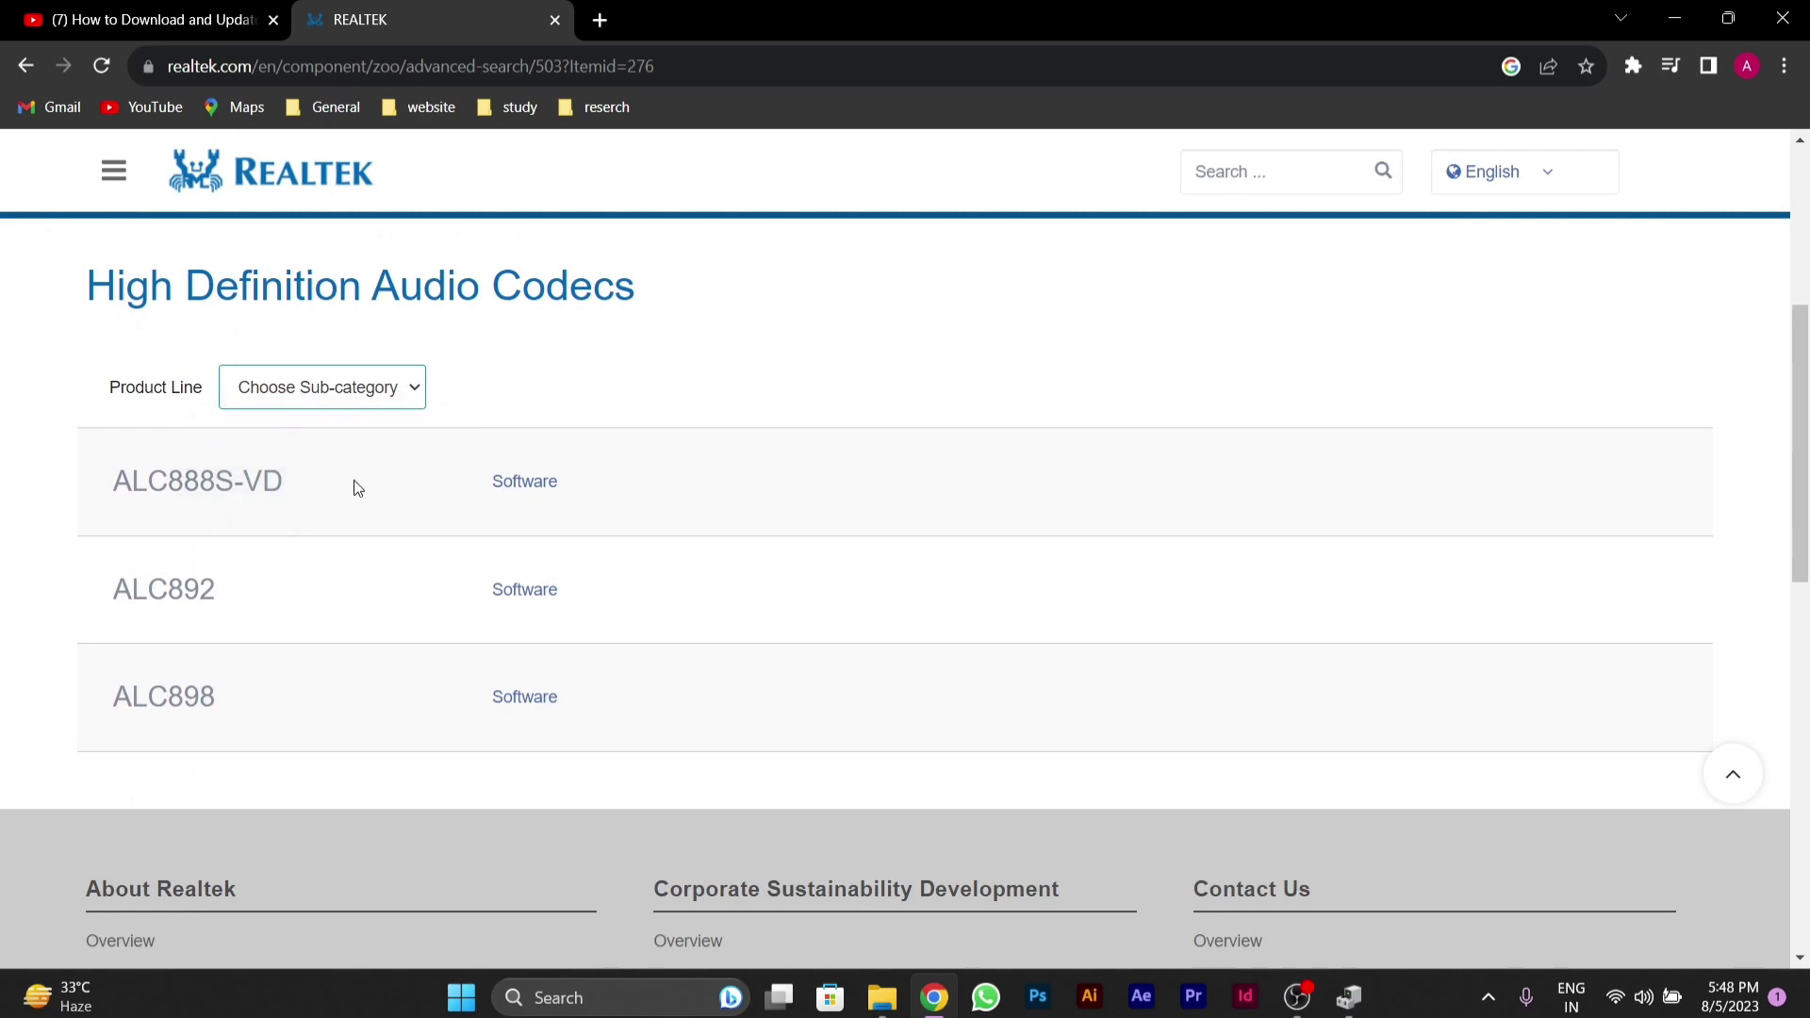
Open ALC888S-VD software and request the 64bits Windows10 R2.82 executable driver download
left_click(528, 496)
scroll(530, 498, "down", 3)
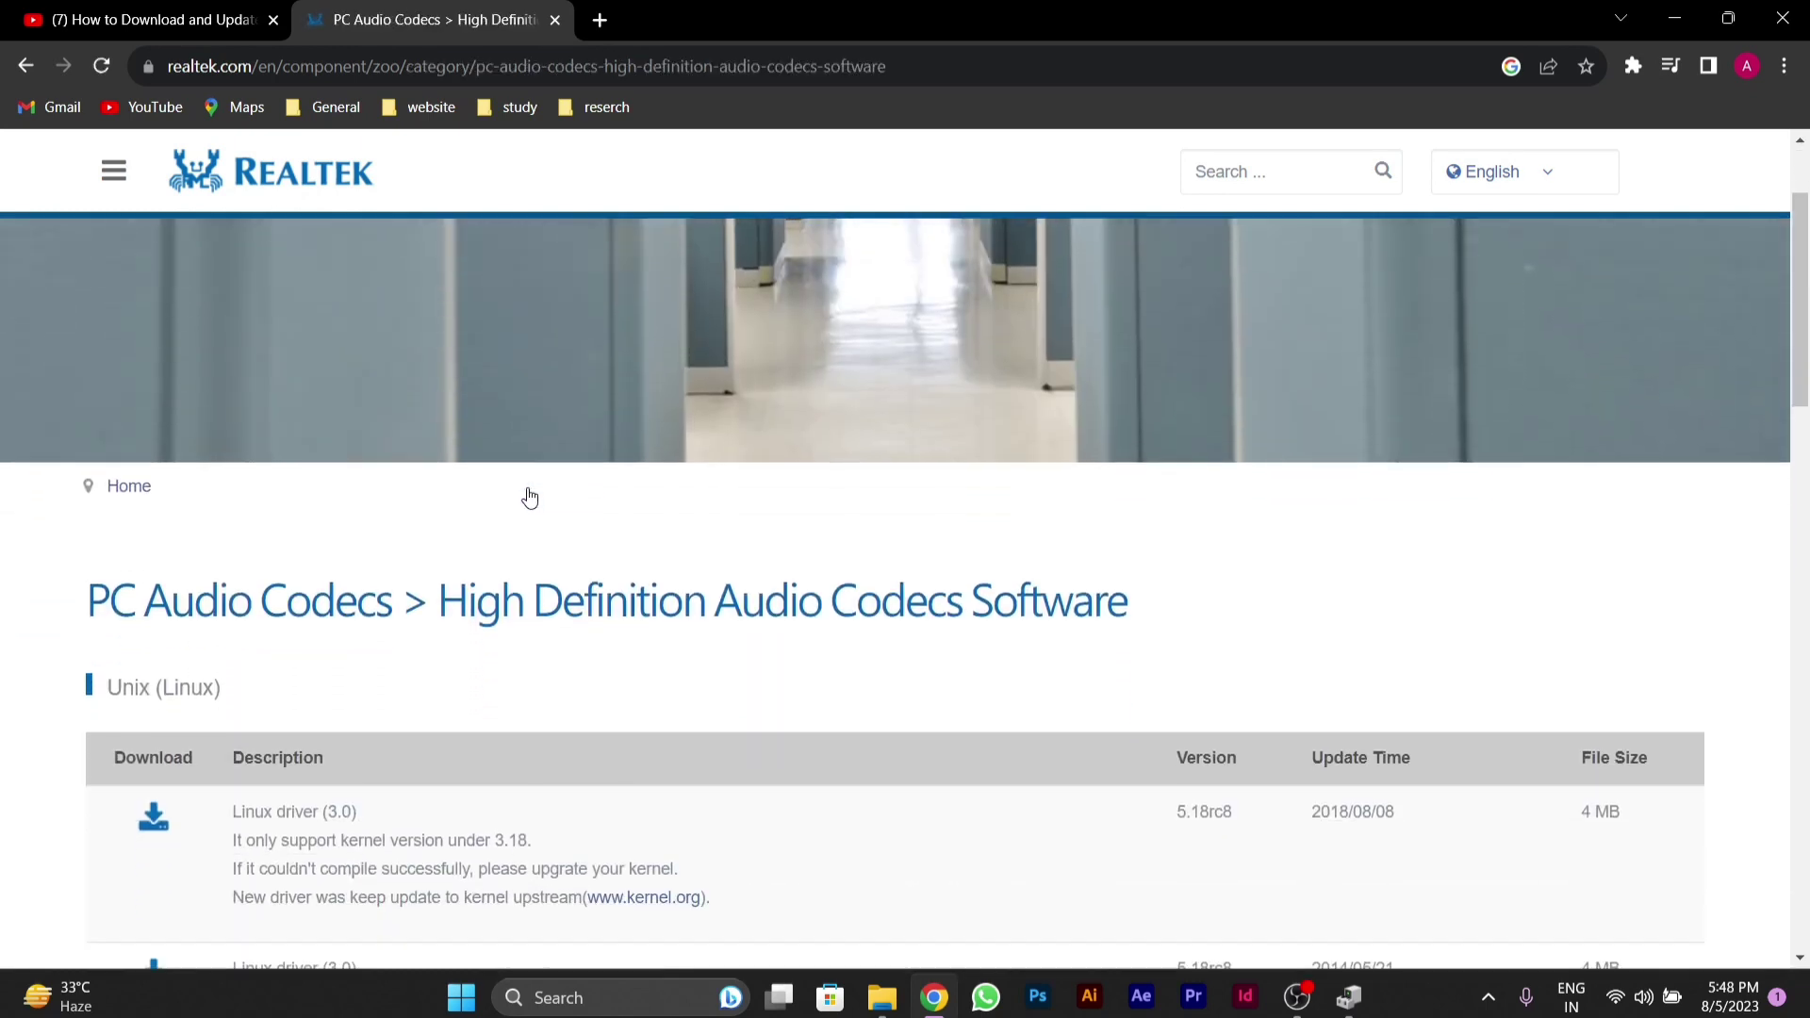
scroll(530, 498, "down", 4)
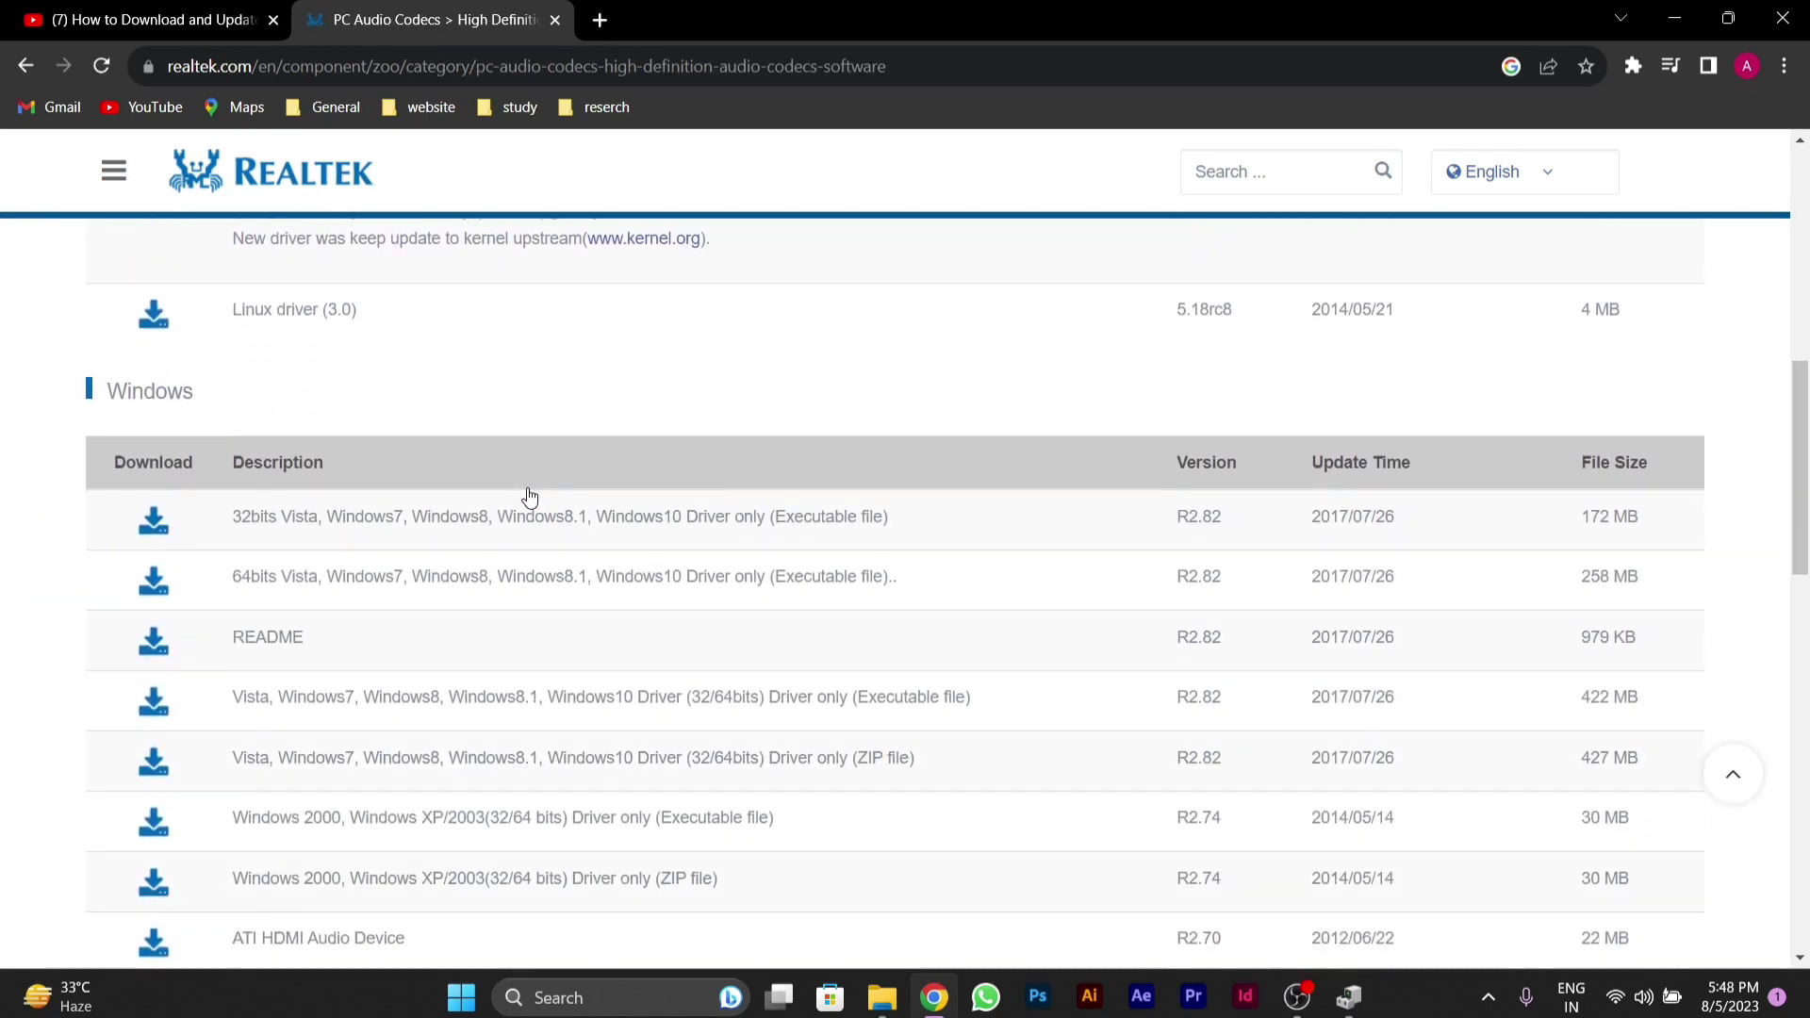
left_click_drag(233, 577, 925, 598)
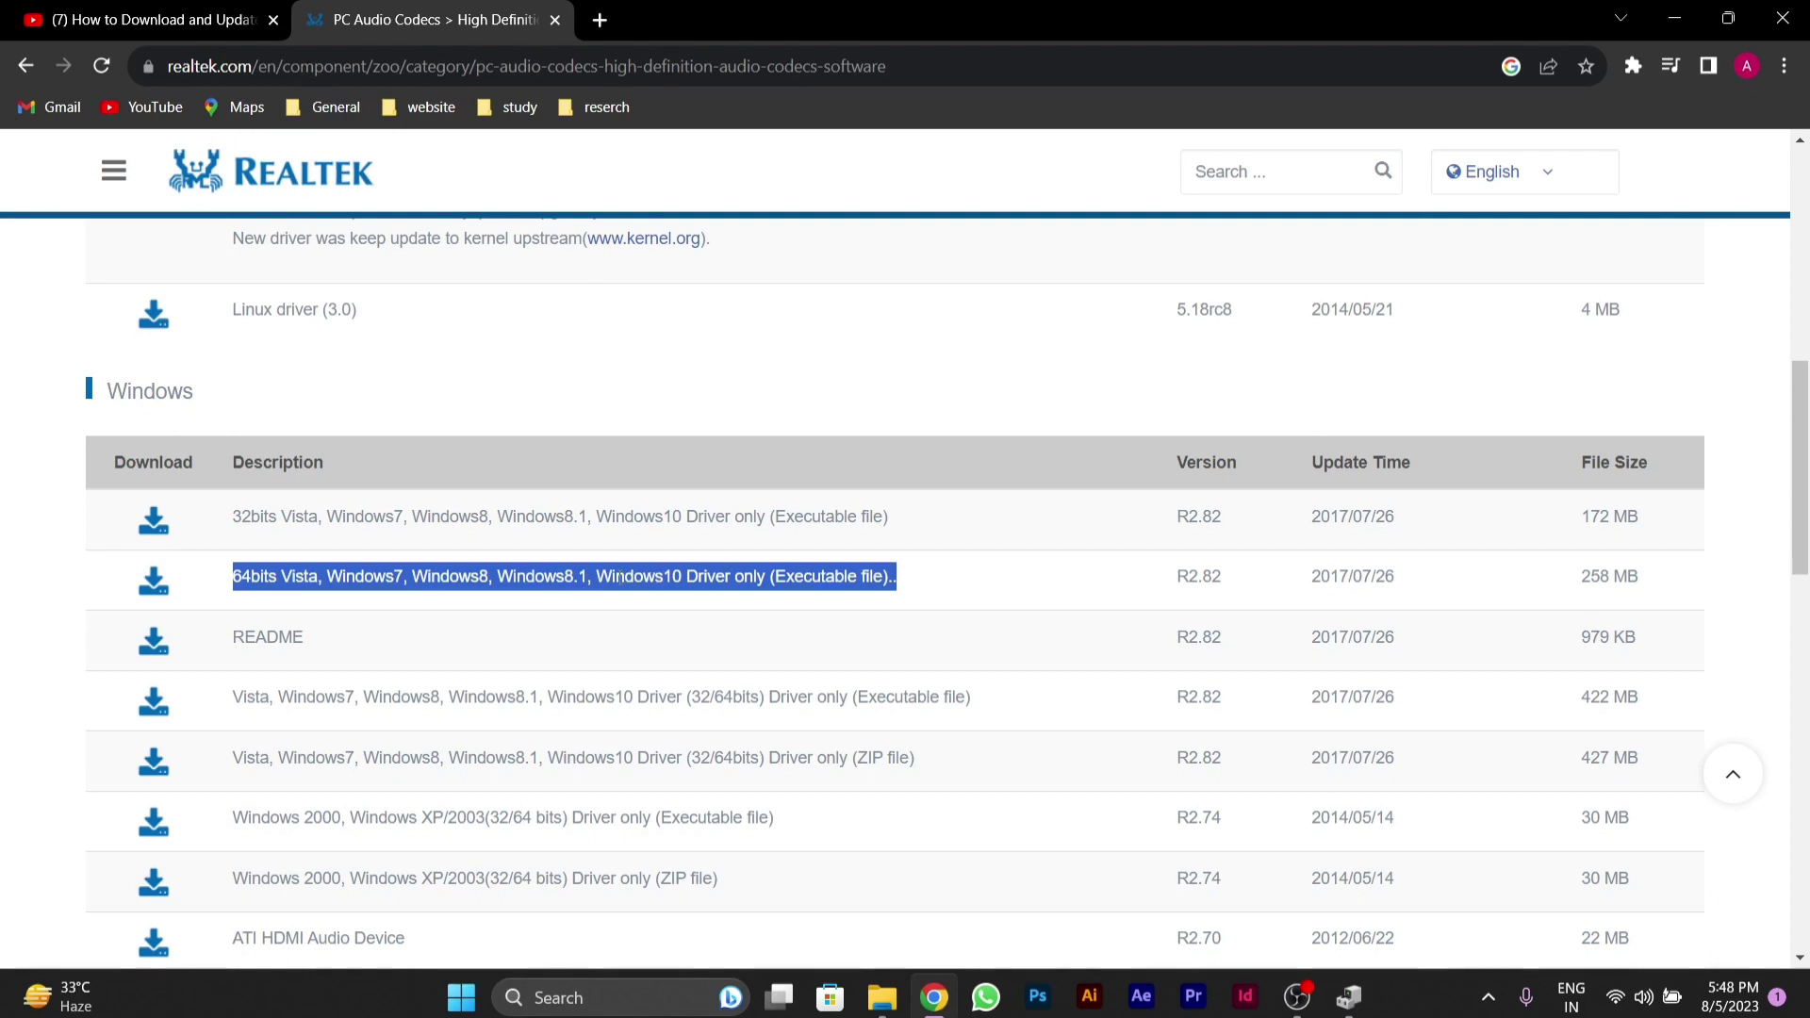
left_click(156, 584)
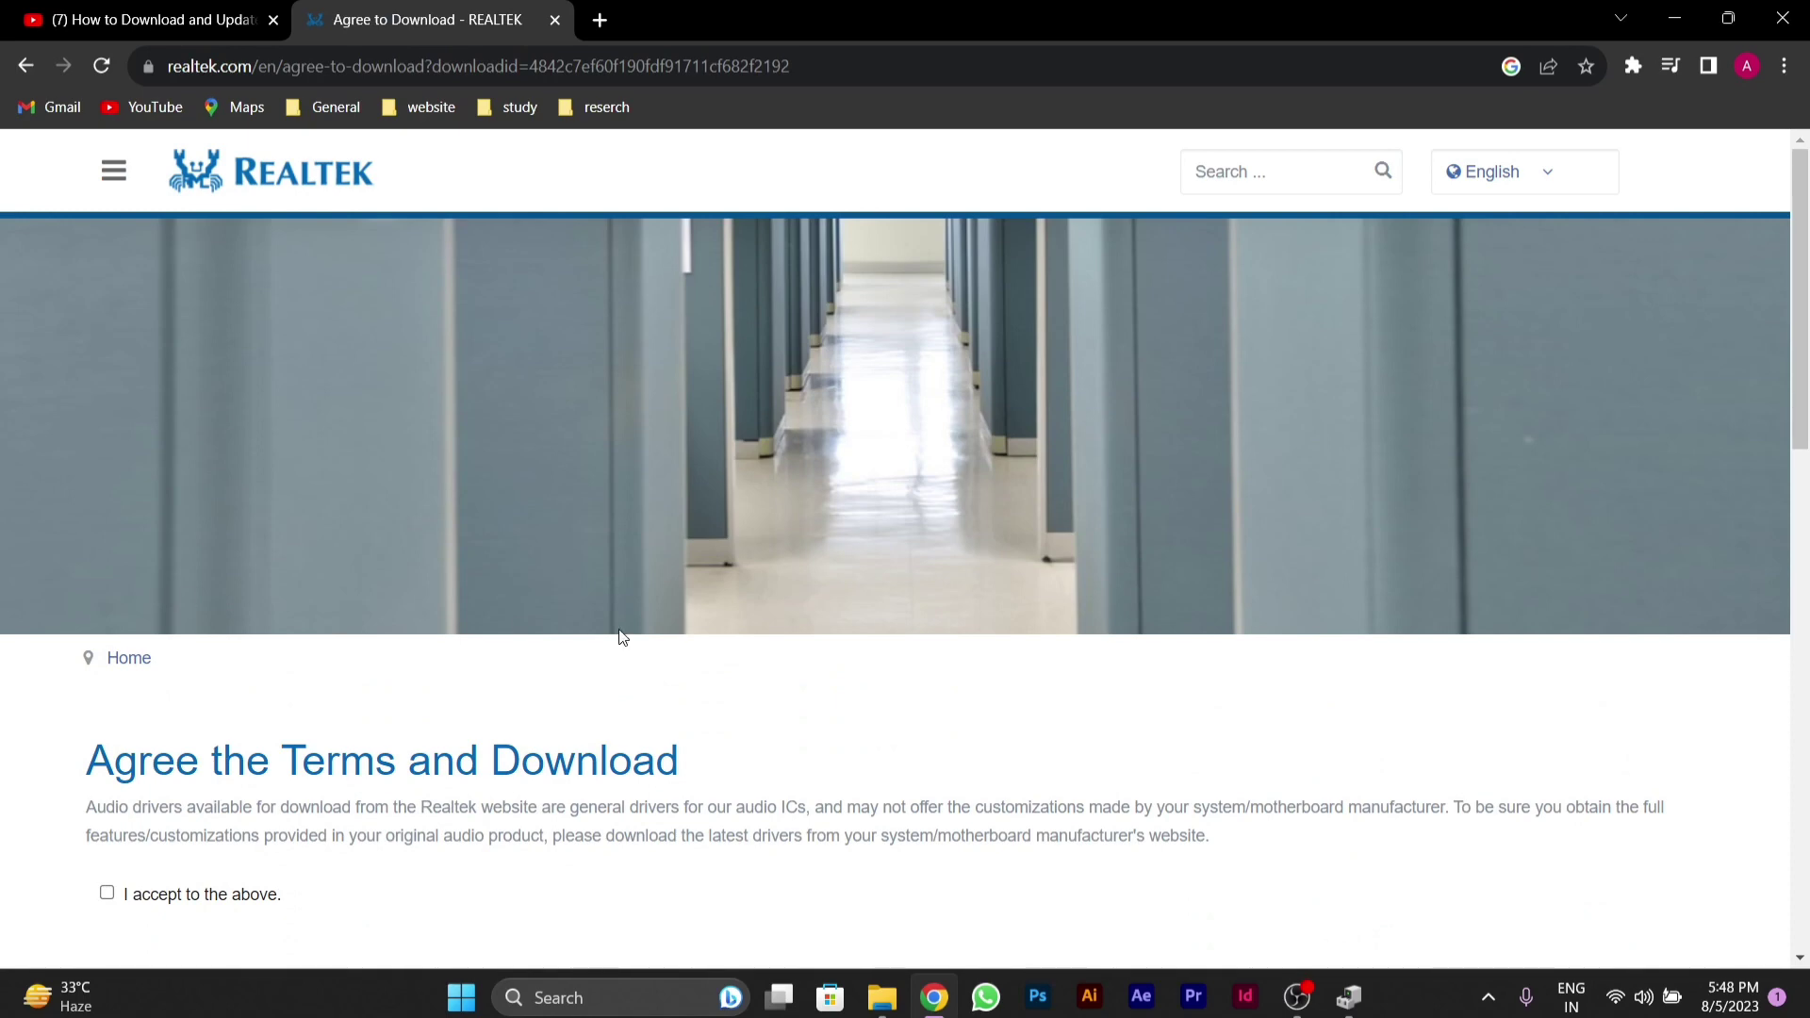
Accept 'I accept to the above.', choose Download this file, and enter captcha 'aEREZv'
scroll(622, 639, "down", 4)
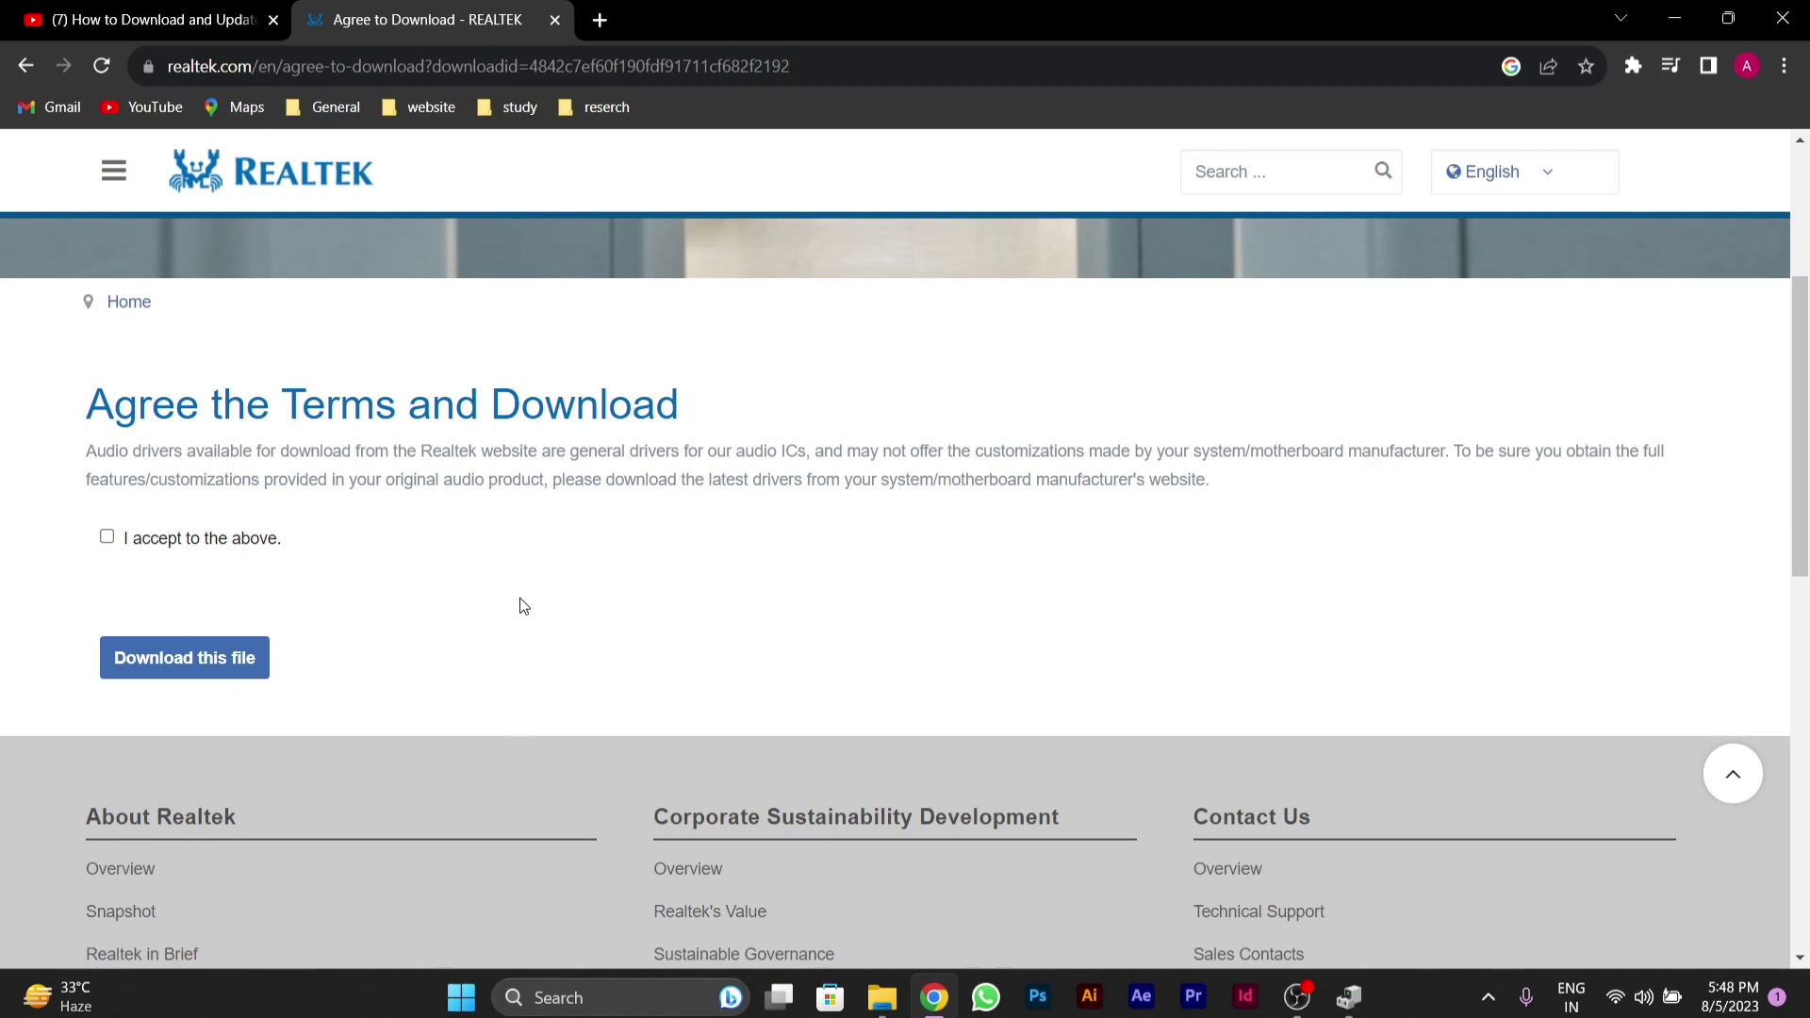
left_click(108, 543)
left_click(225, 675)
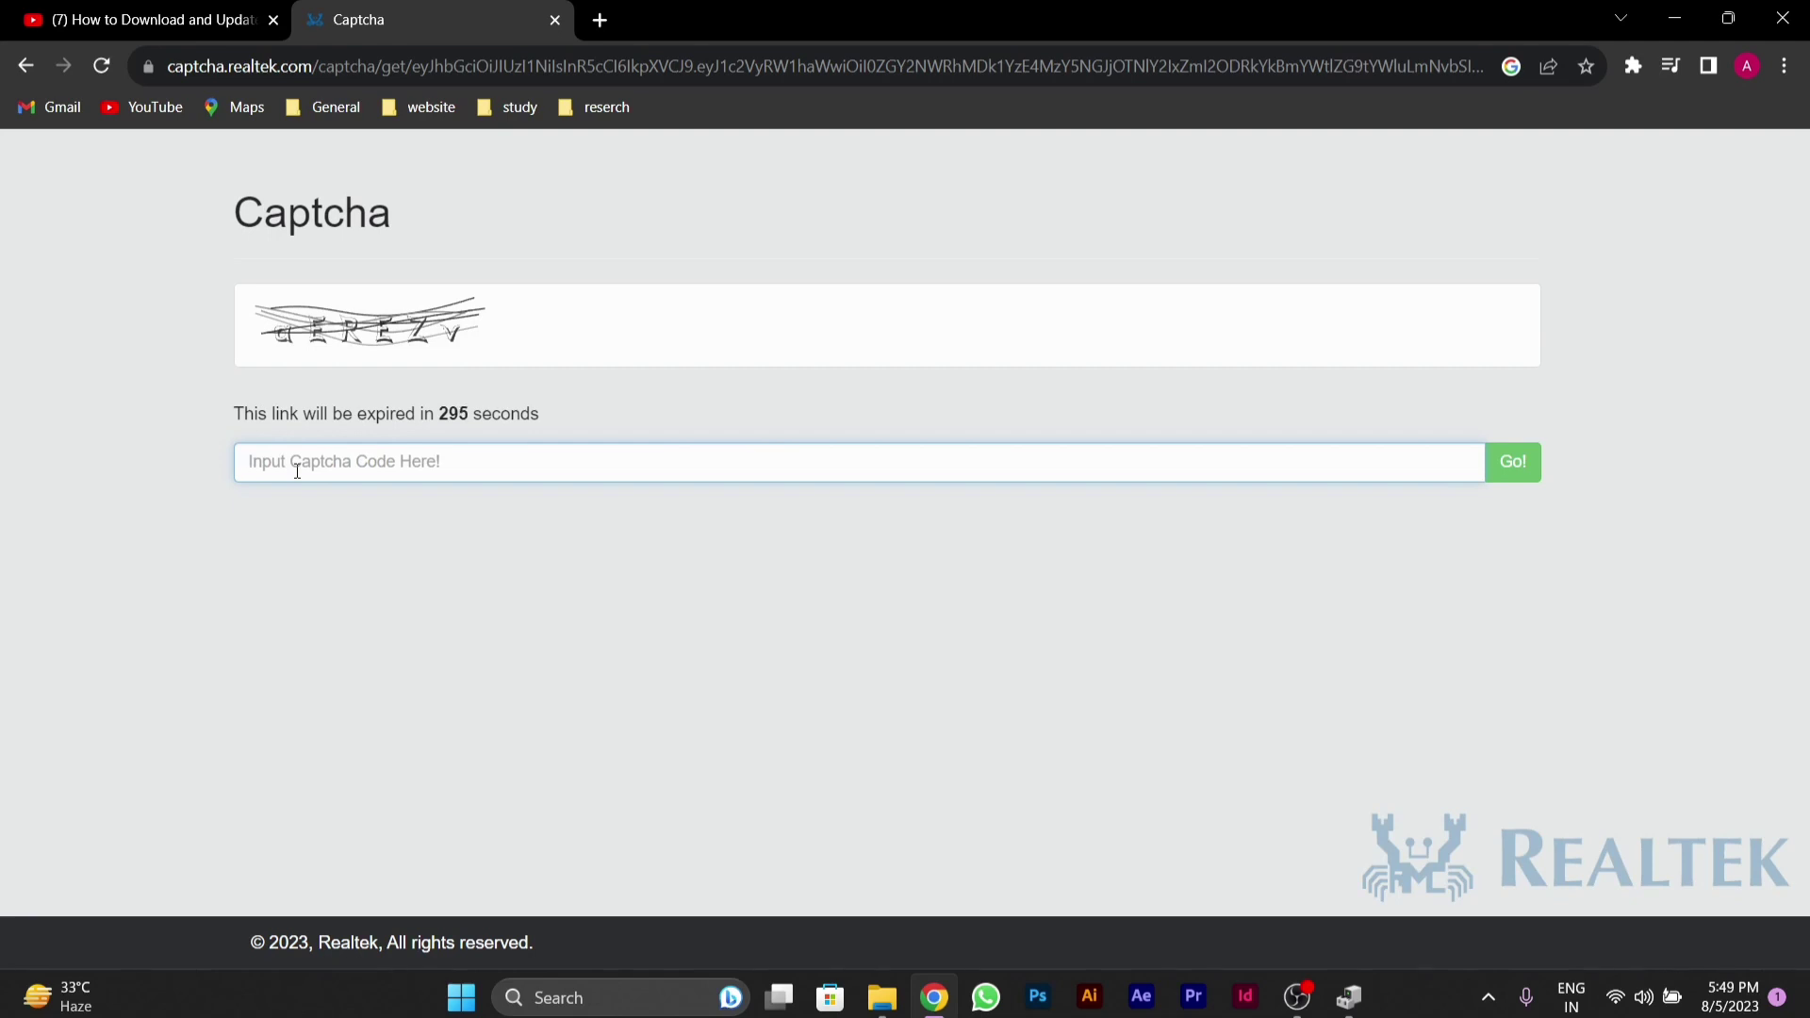
type("aEREZv")
Submit the captcha, dismiss the IDM notice, and start the download into the Downloads folder
left_click(1525, 463)
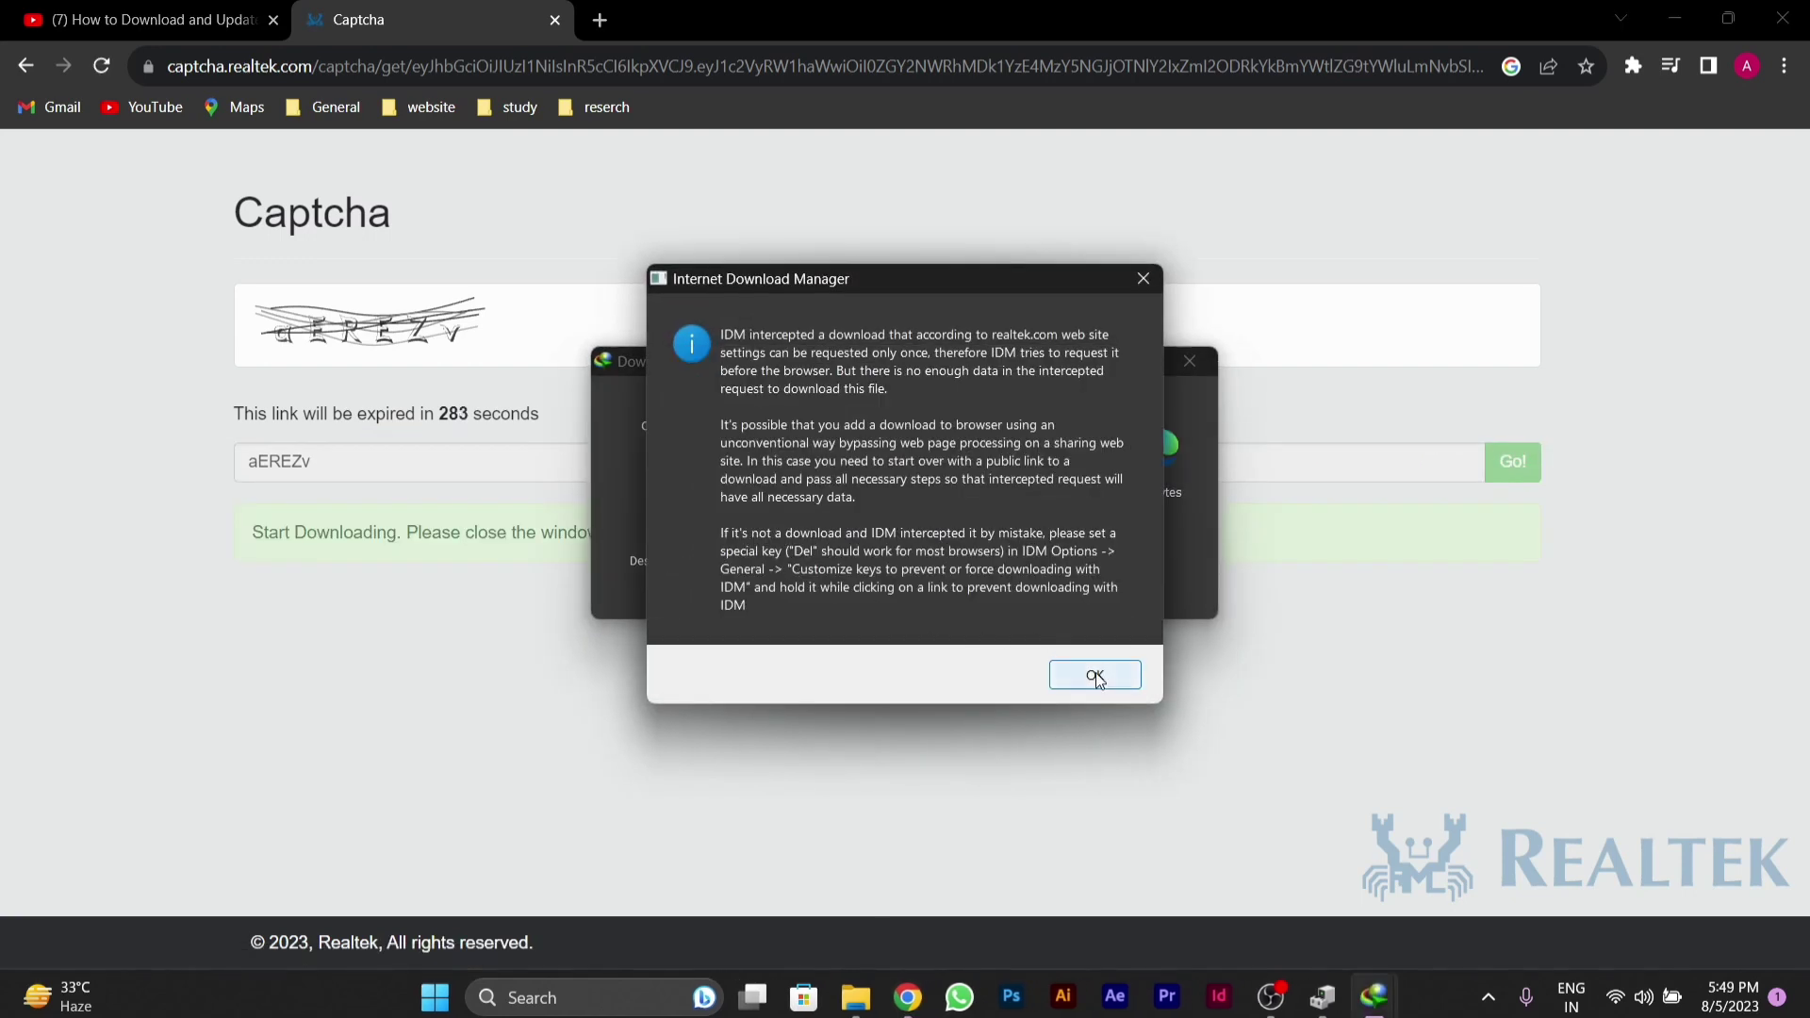
left_click(1095, 676)
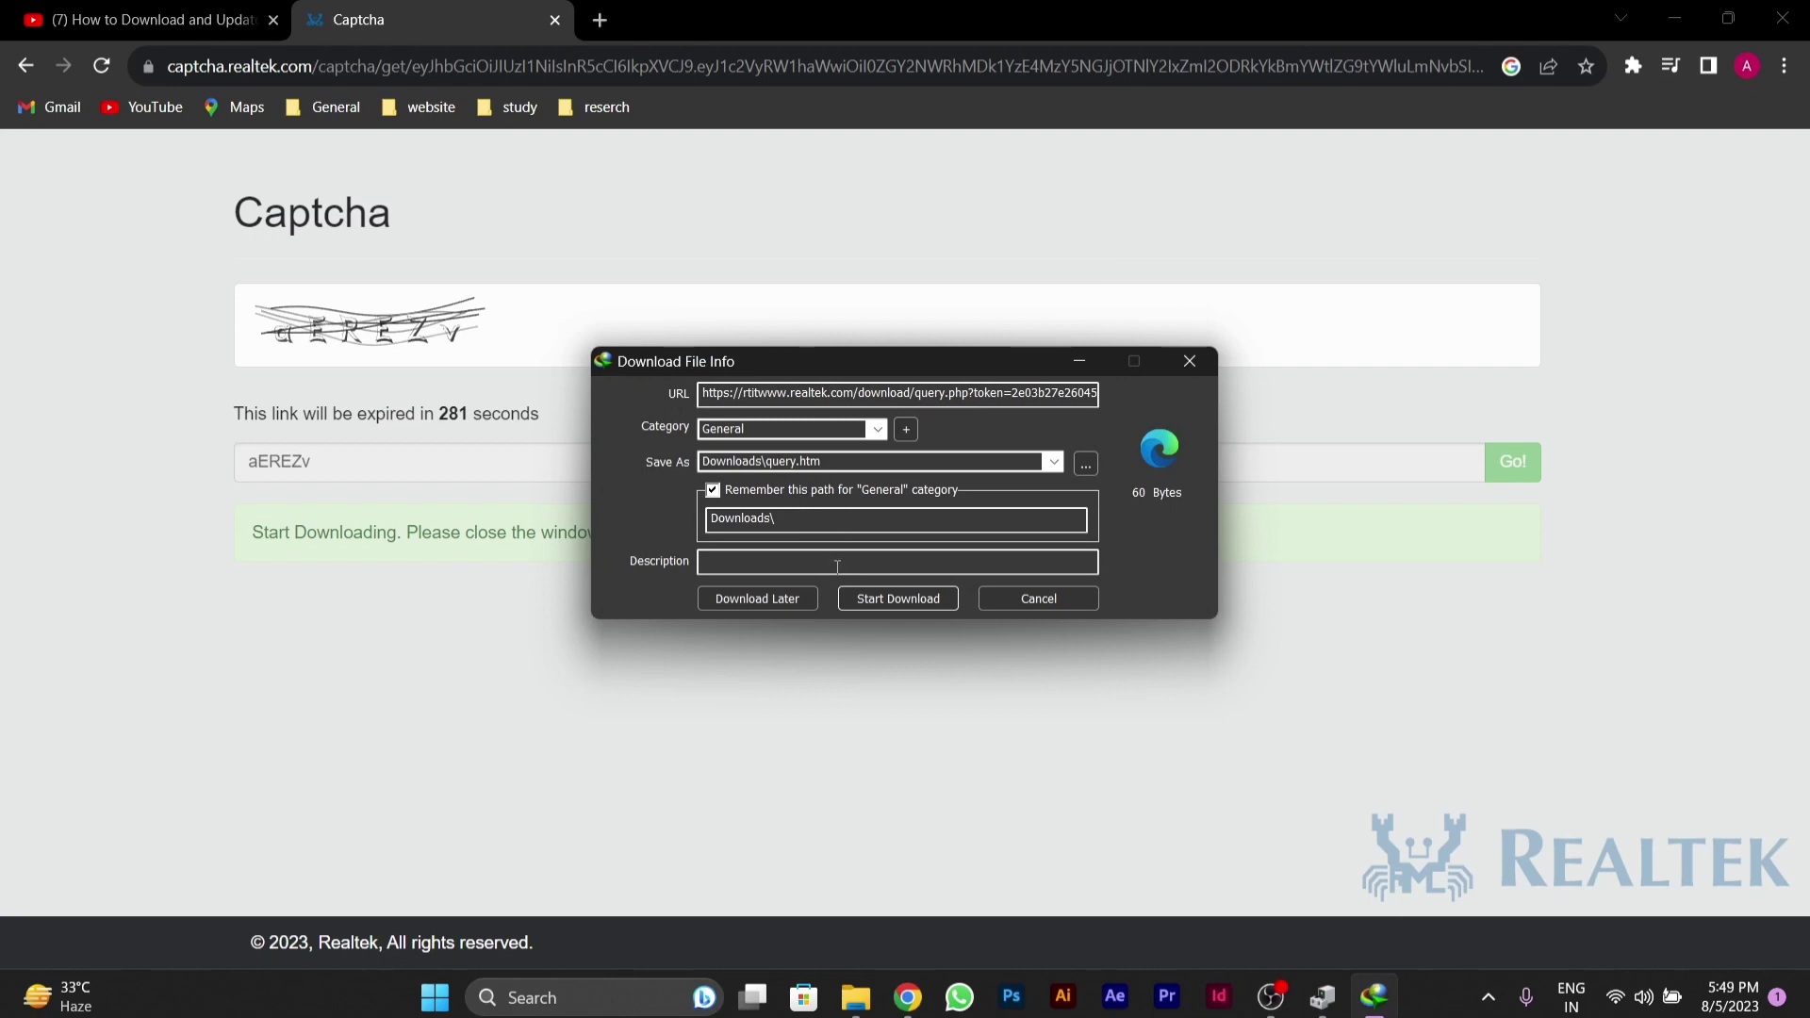
left_click(901, 604)
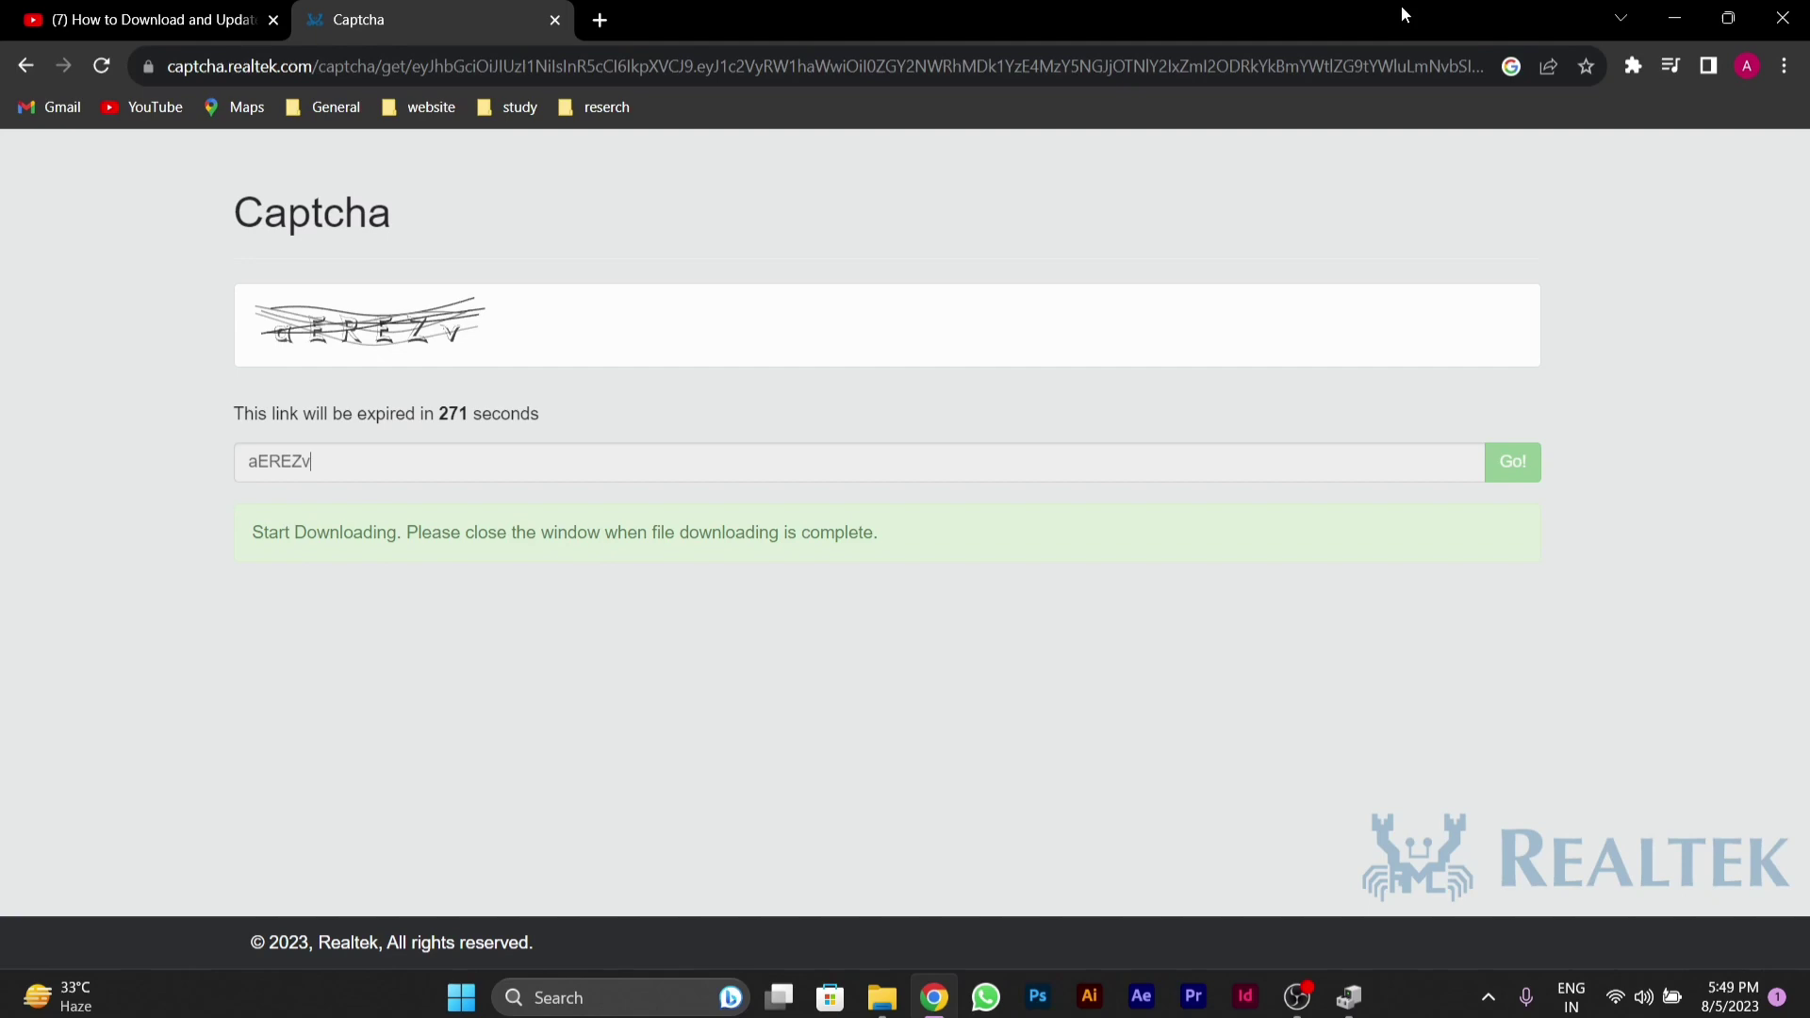
Minimize Chrome and reopen the Realtek(R) Audio Driver tab showing 6.0.9485.1 dated 2/23/2023
left_click(1674, 17)
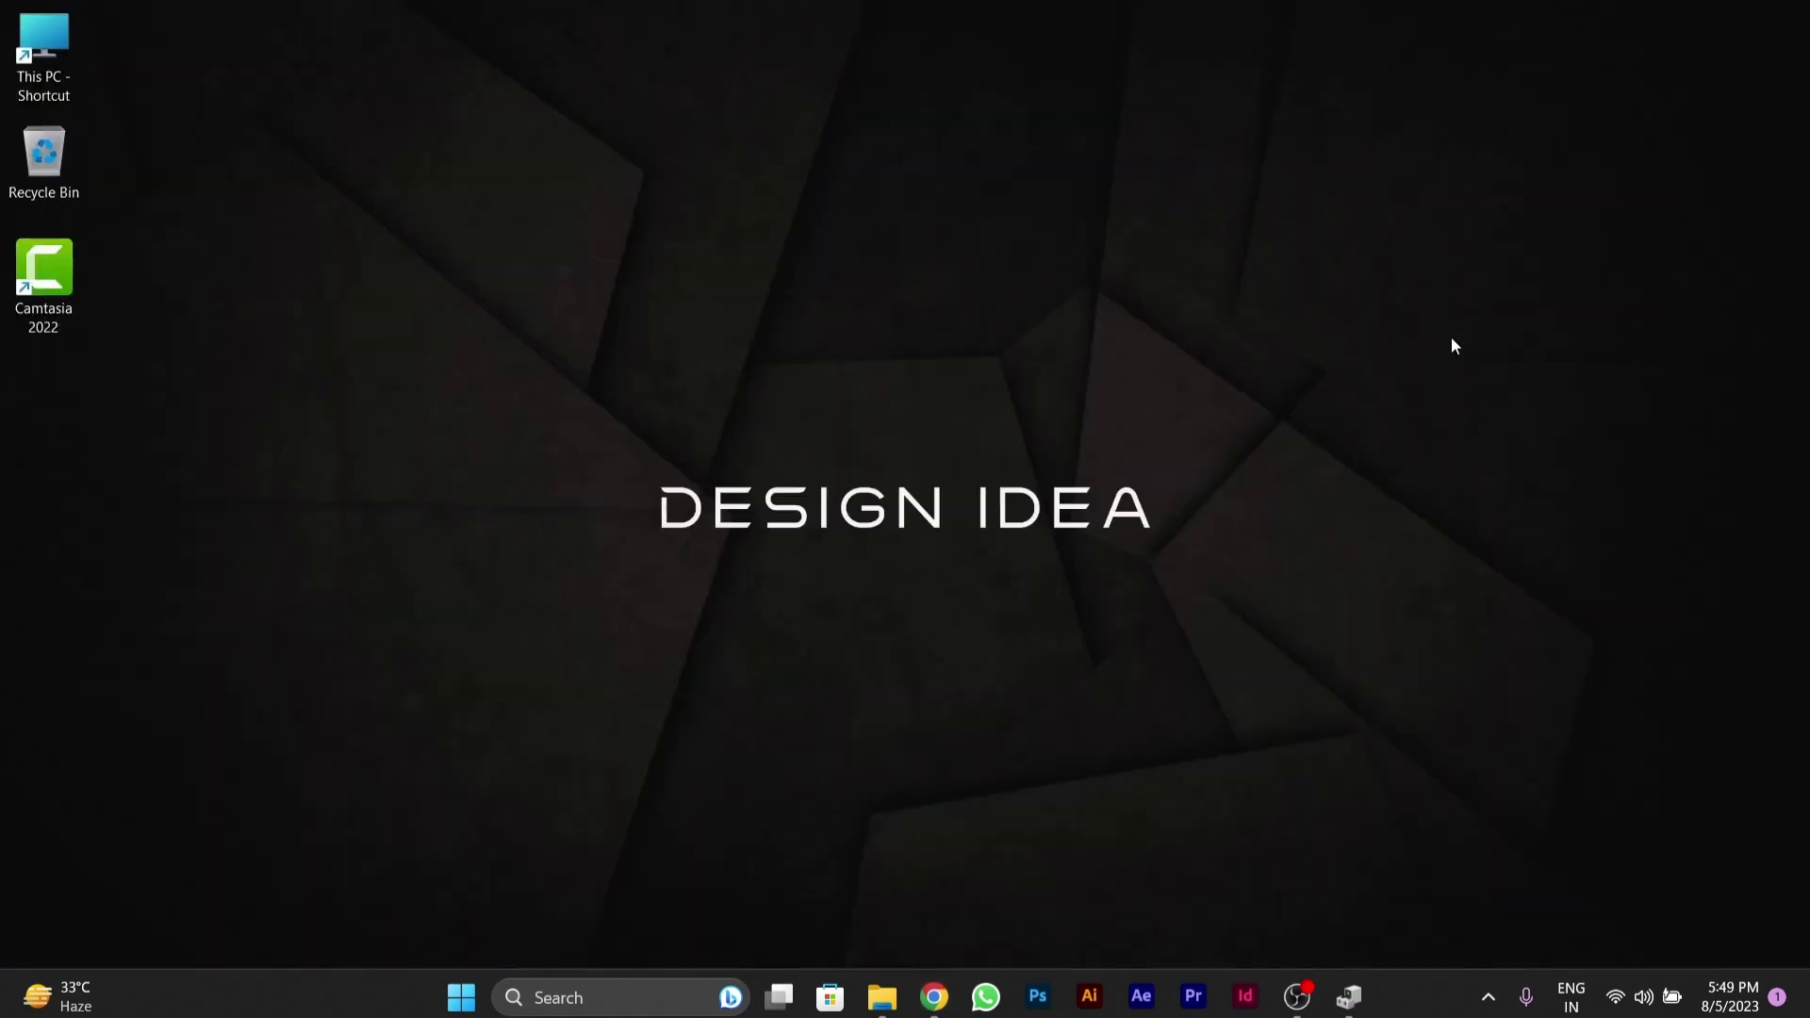
left_click(1349, 997)
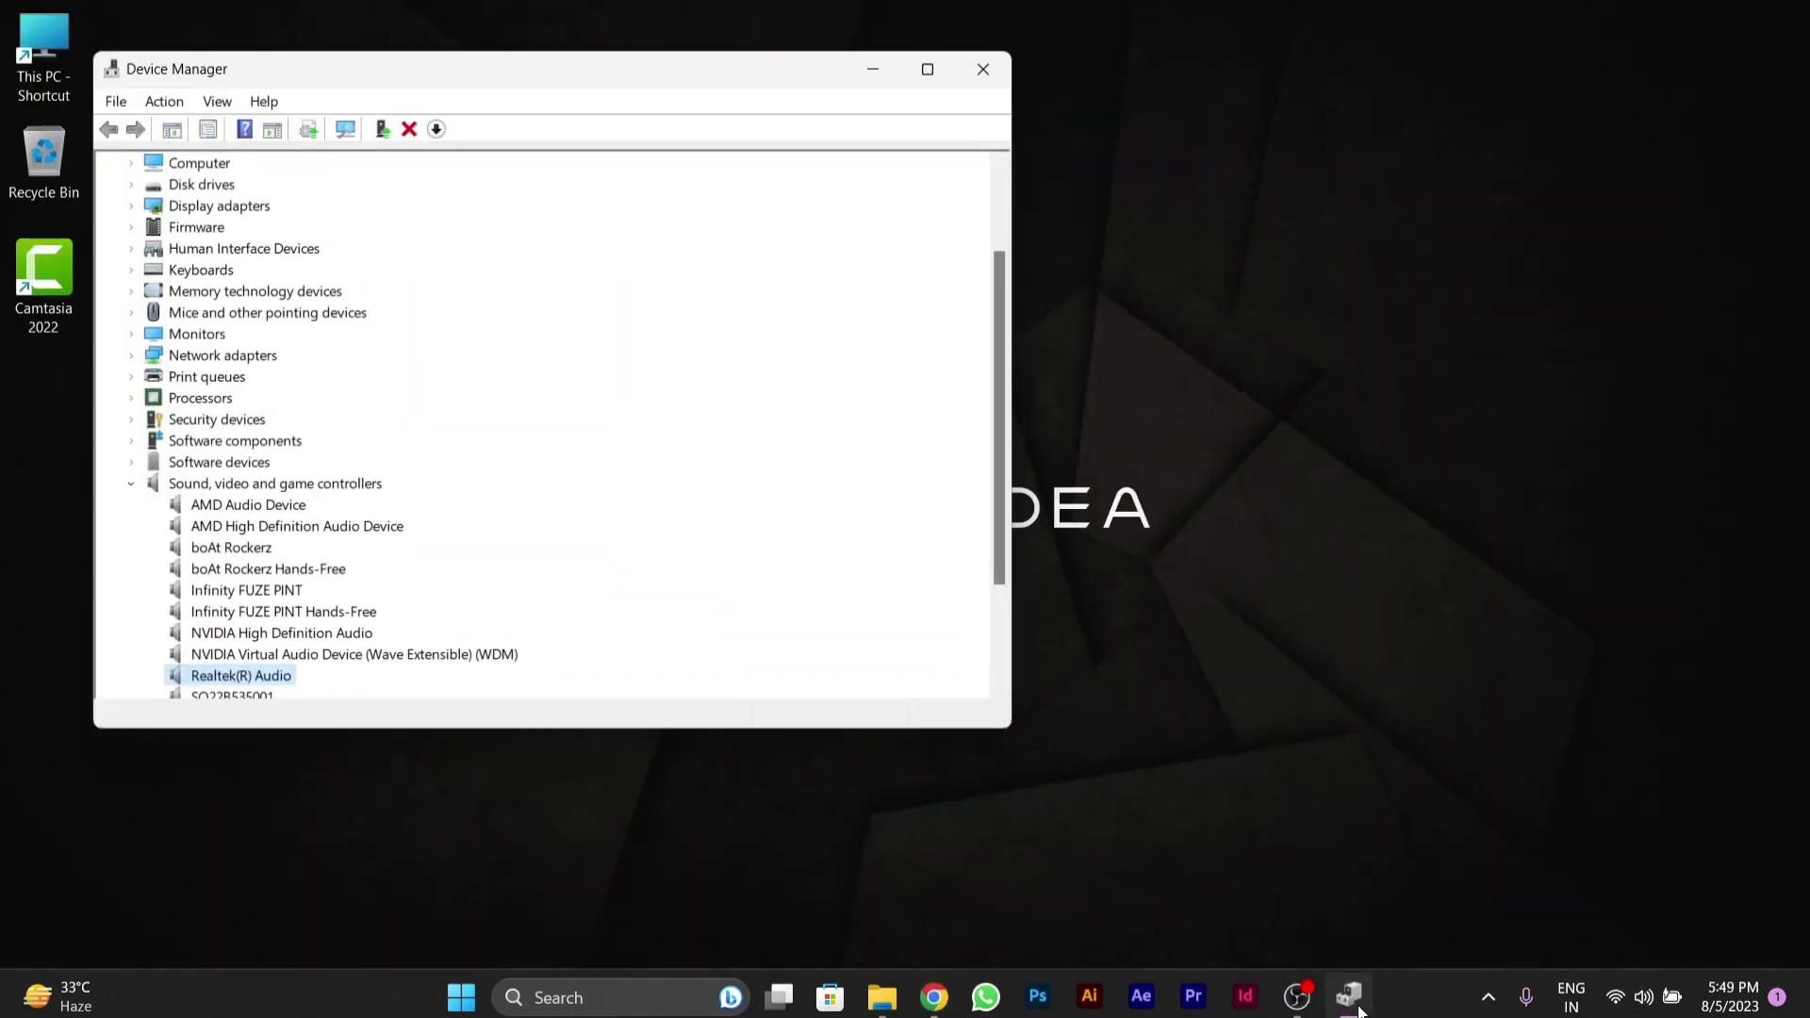
scroll(240, 504, "down", 1)
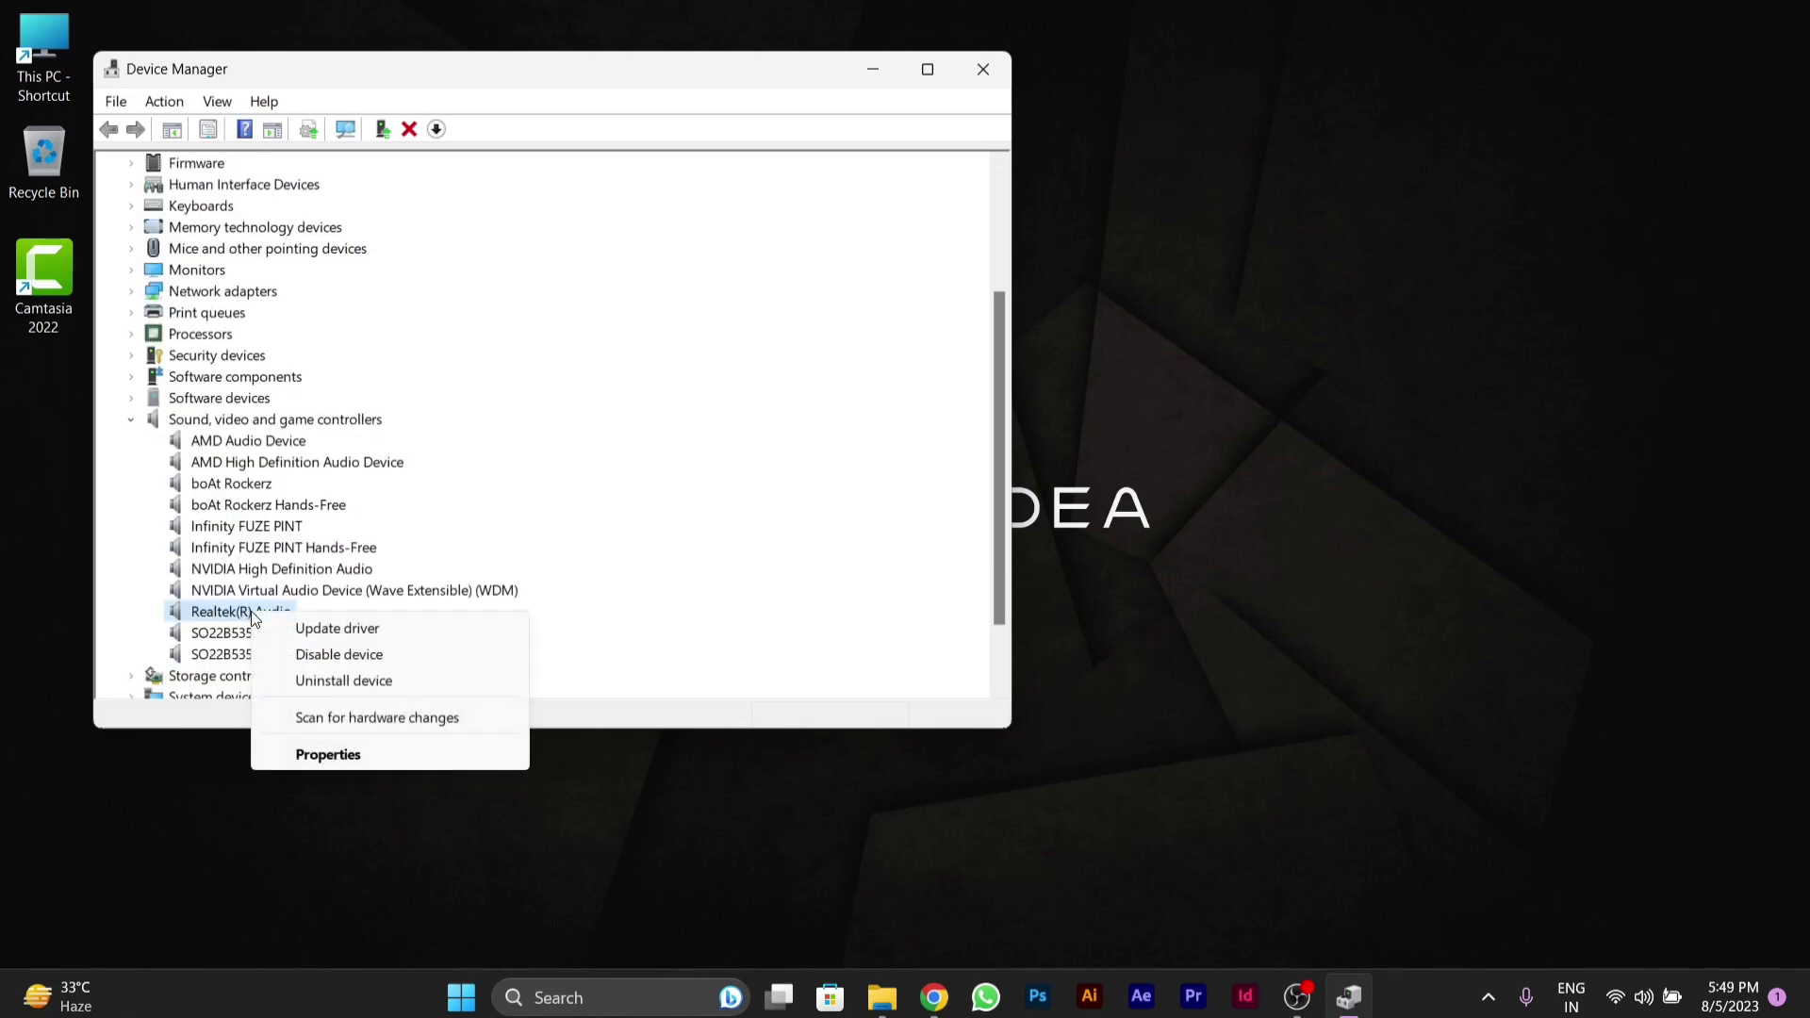
left_click(323, 754)
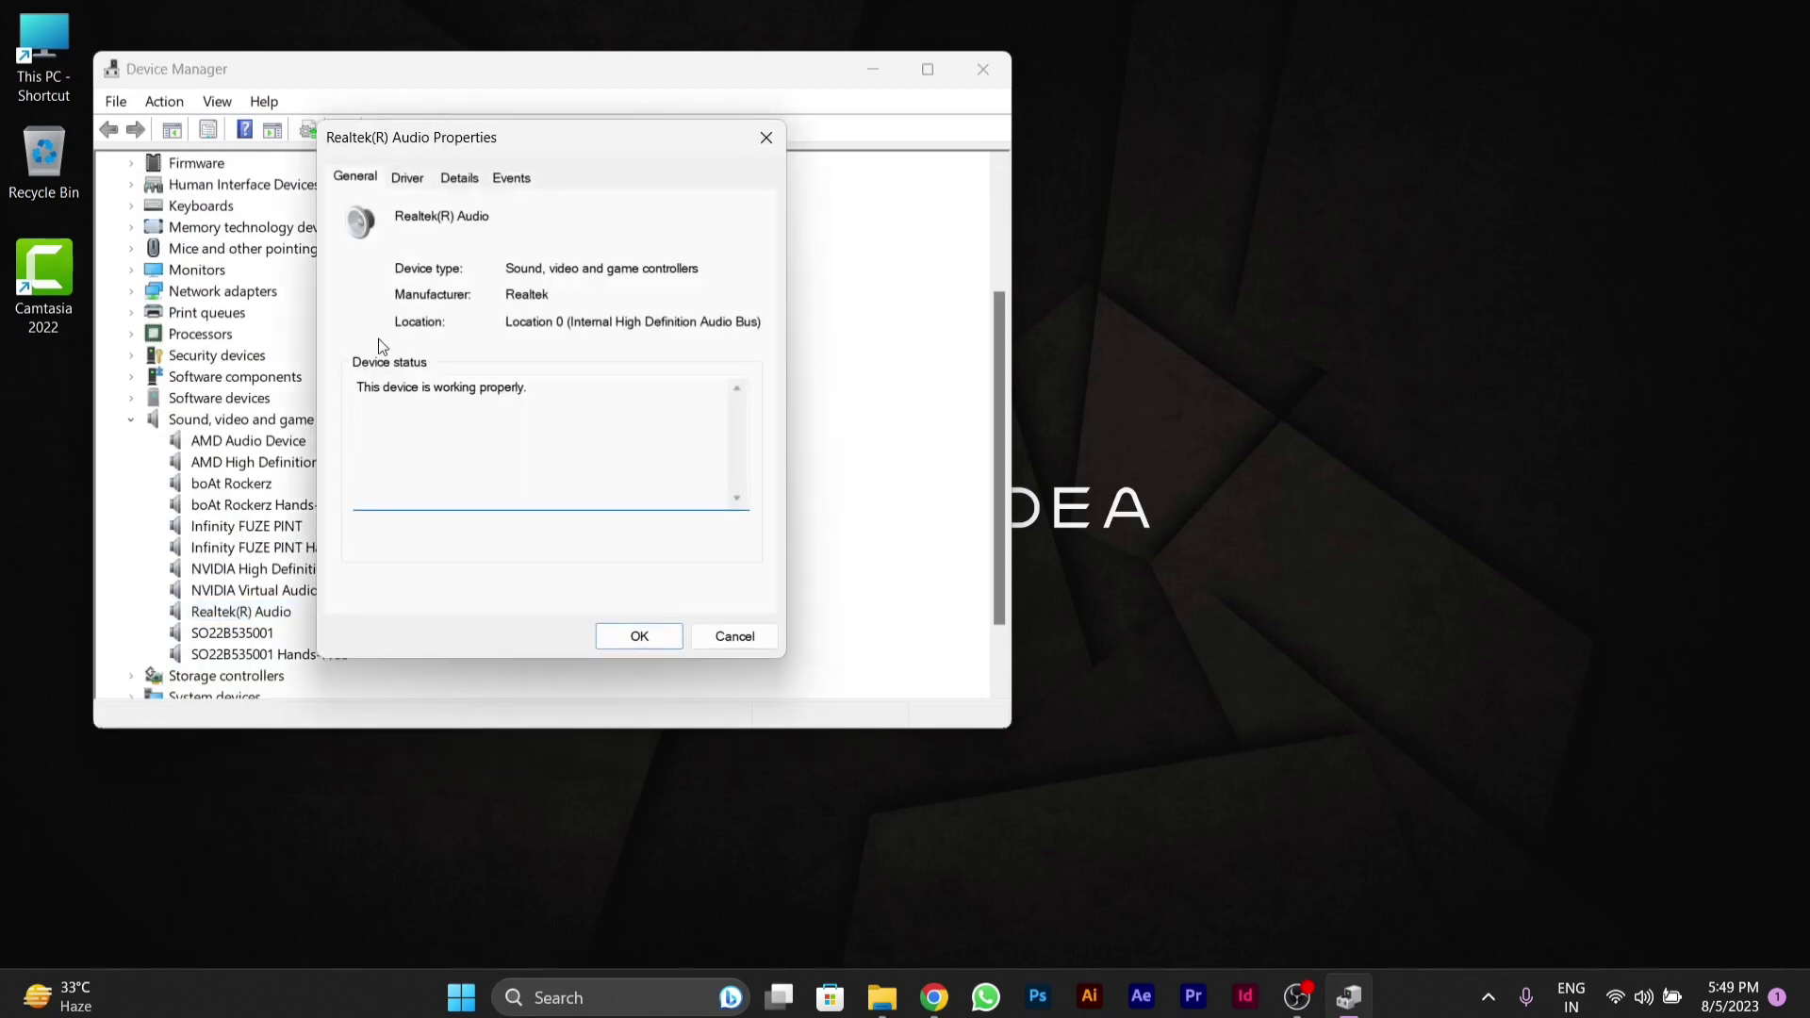
left_click(408, 177)
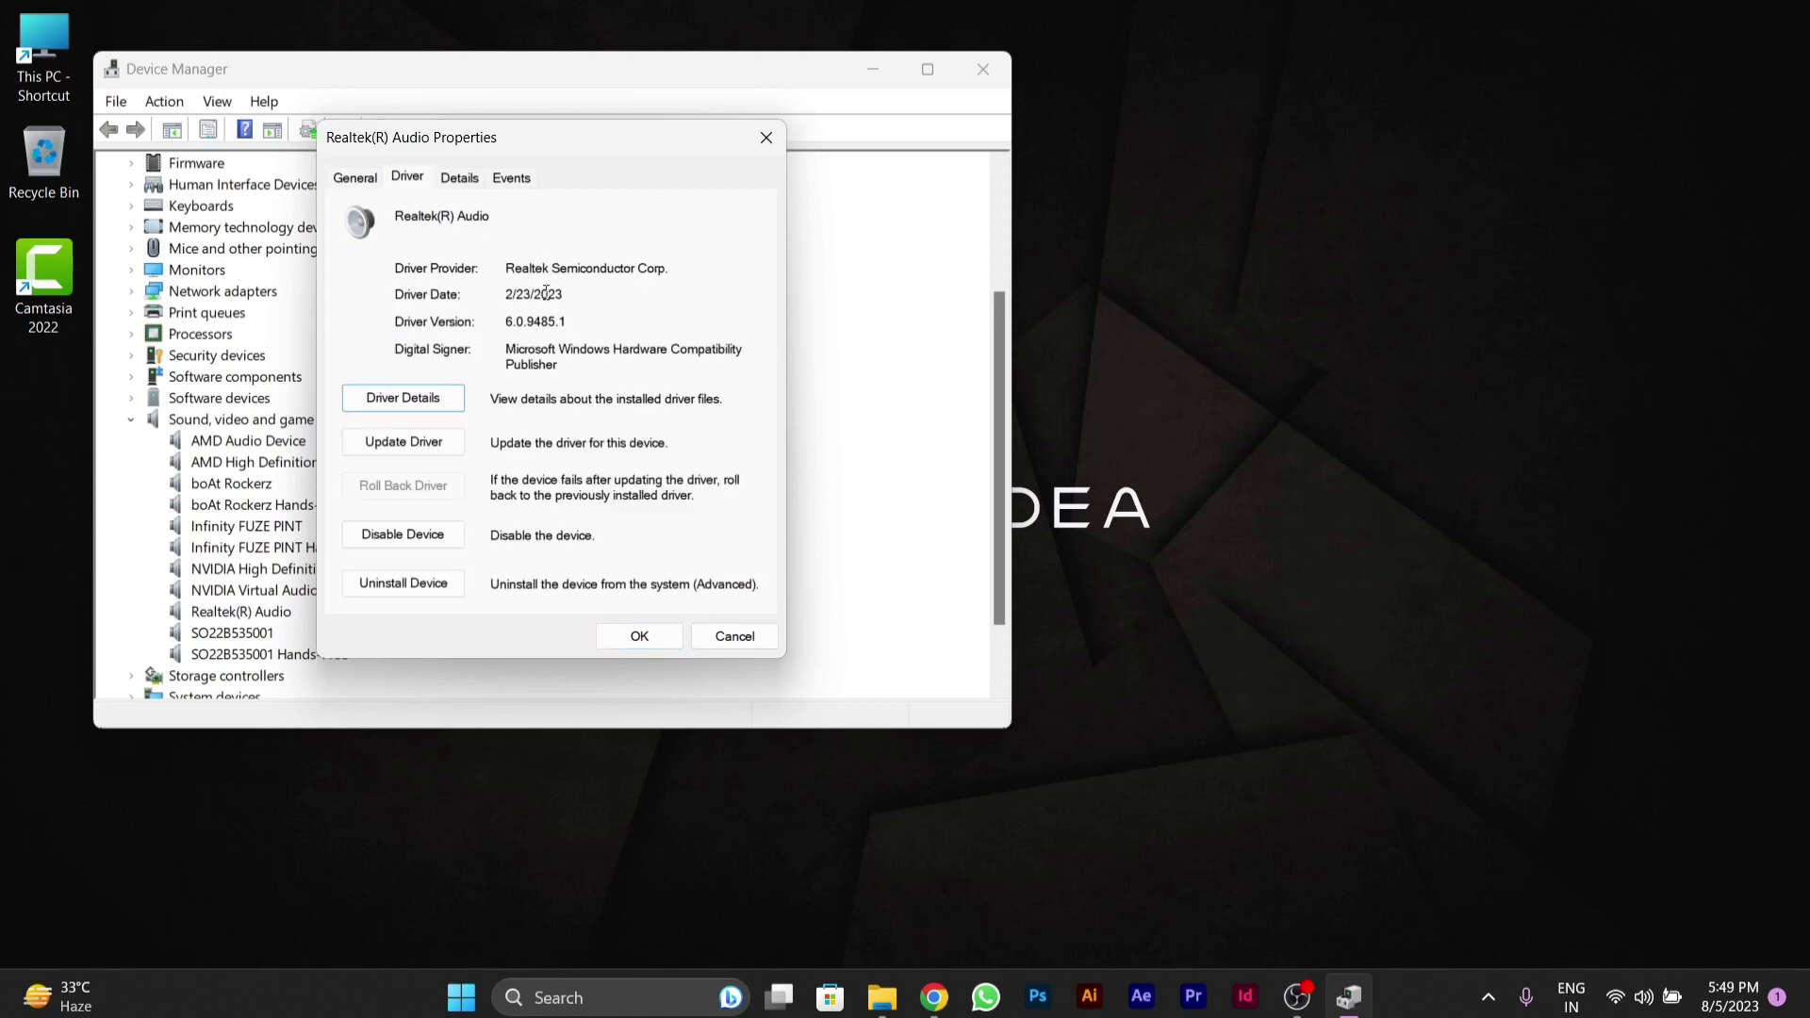